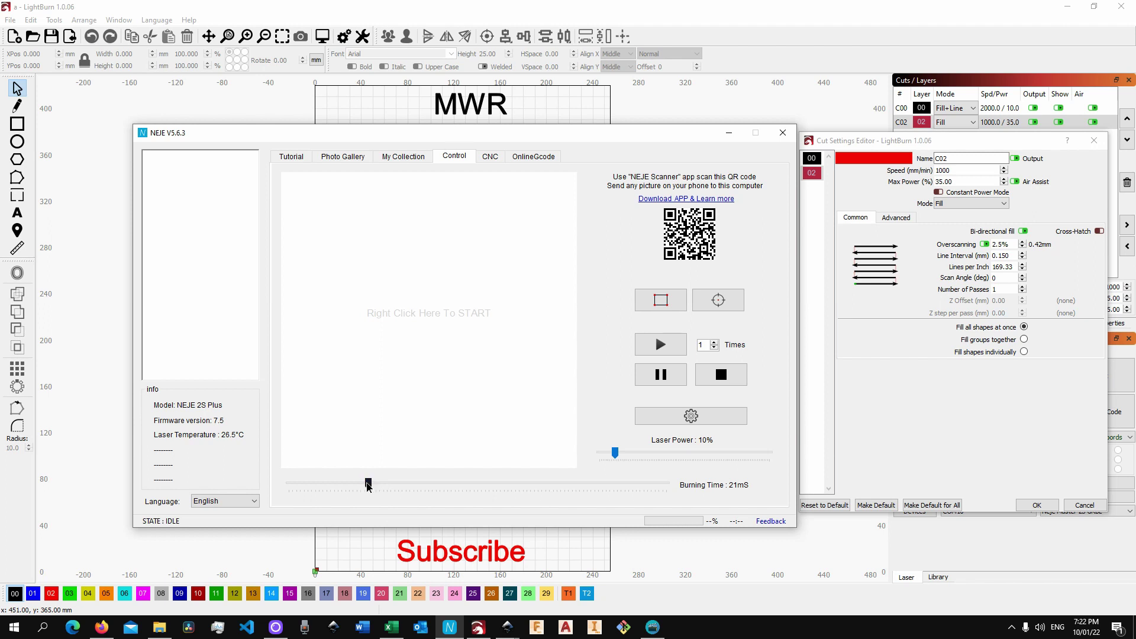
- Set the laser burning time to 18 ms
drag(381, 482, 402, 482)
drag(402, 483, 358, 485)
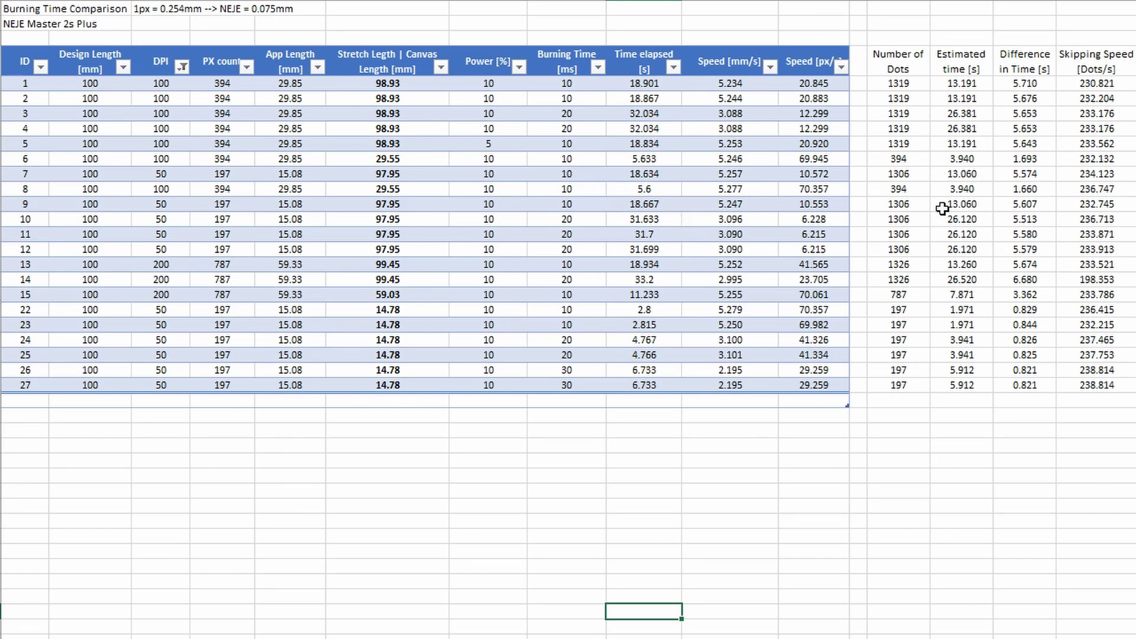
- Look over the calculated speed and time columns of the burning time comparison sheet and bring up NEJE
scroll(641, 195, right, 6)
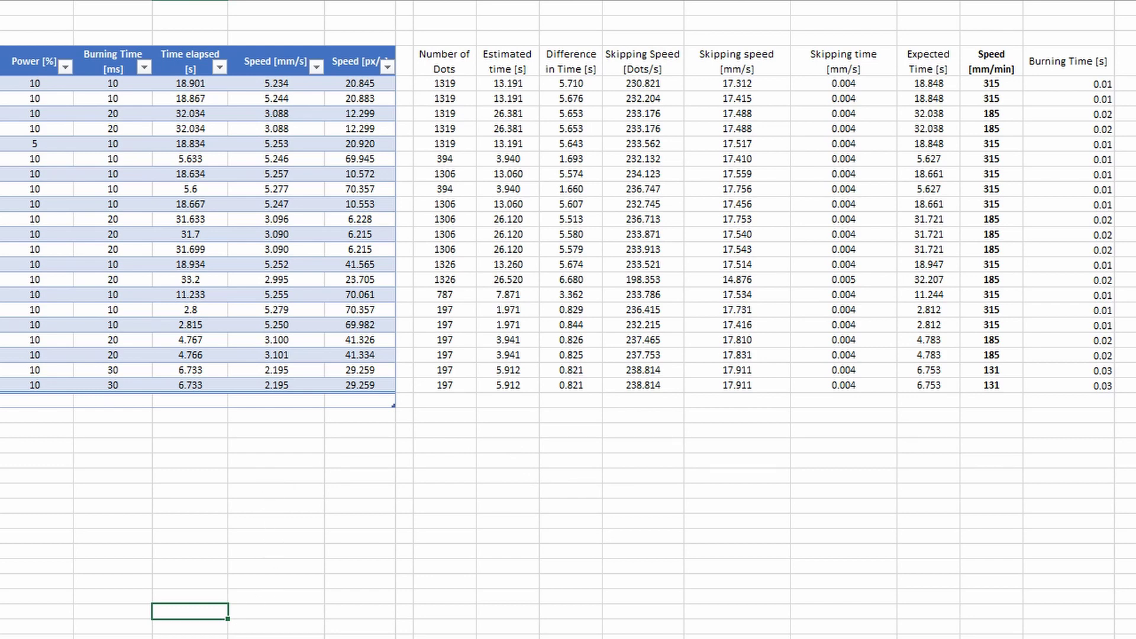
mouse_move(202, 638)
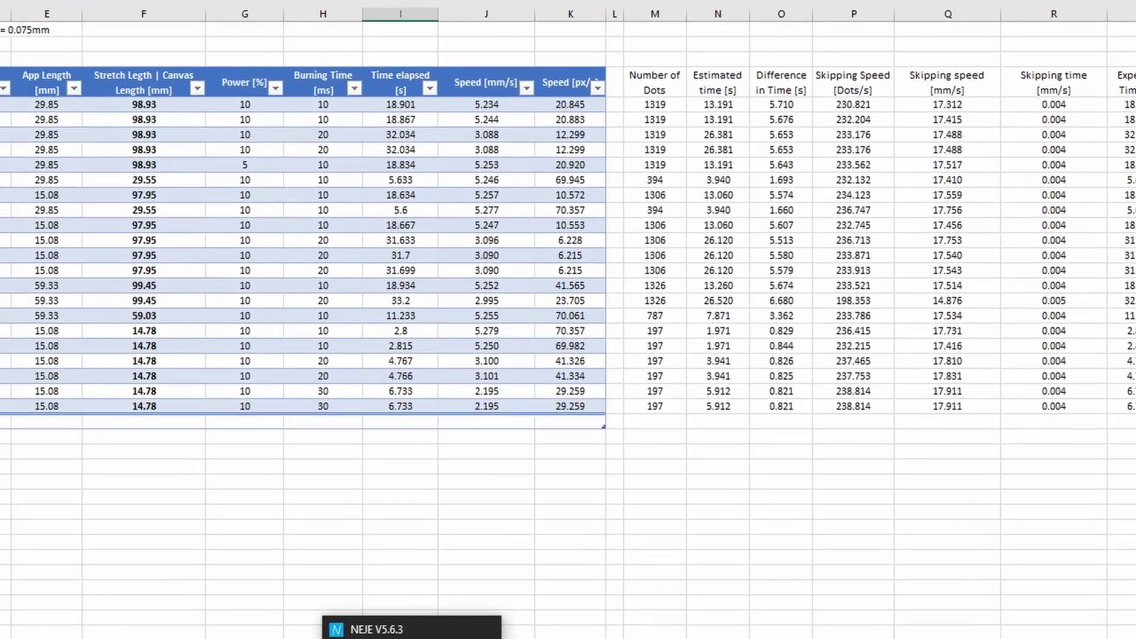
click(202, 624)
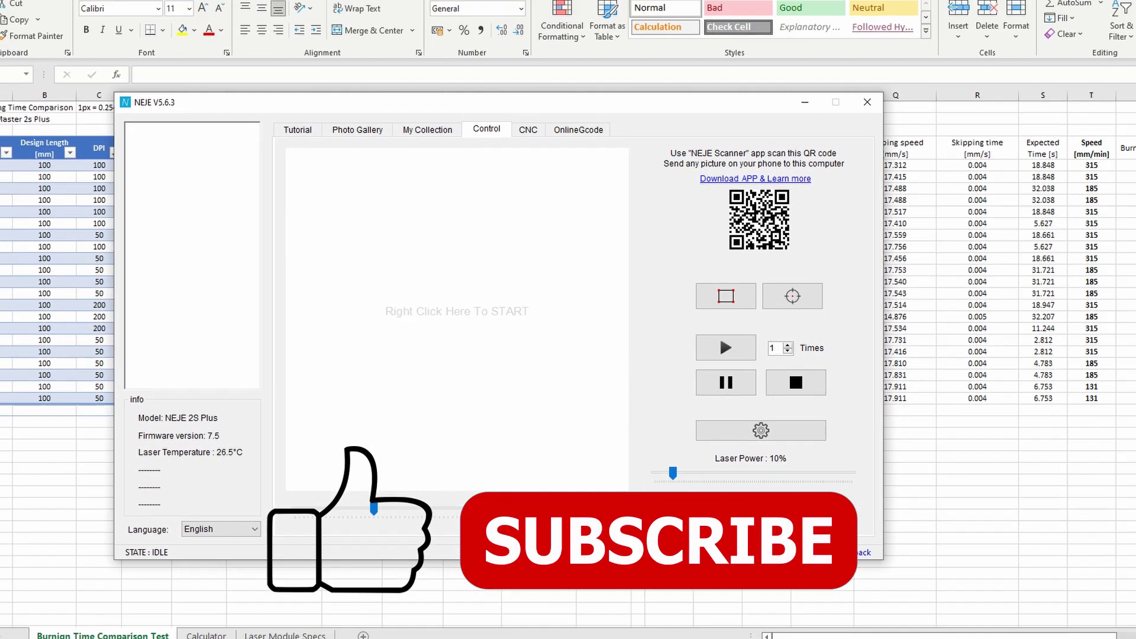
- Switch to Inkscape and set the PNG export resolution of the drawing to 100 dpi
mouse_move(652, 638)
click(443, 574)
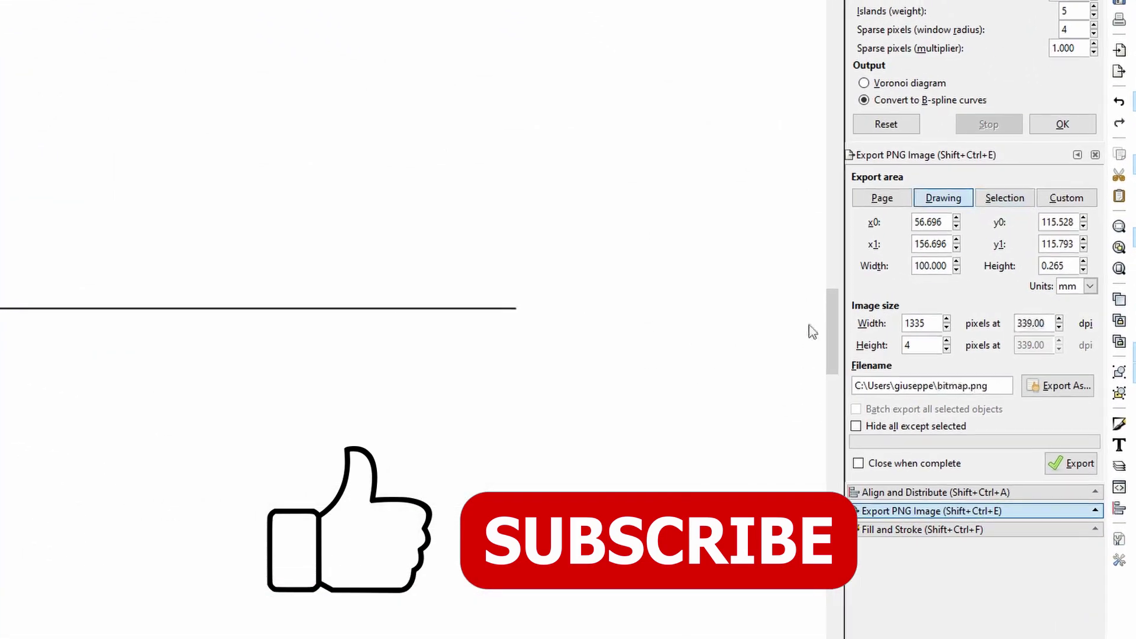
triple_click(1034, 323)
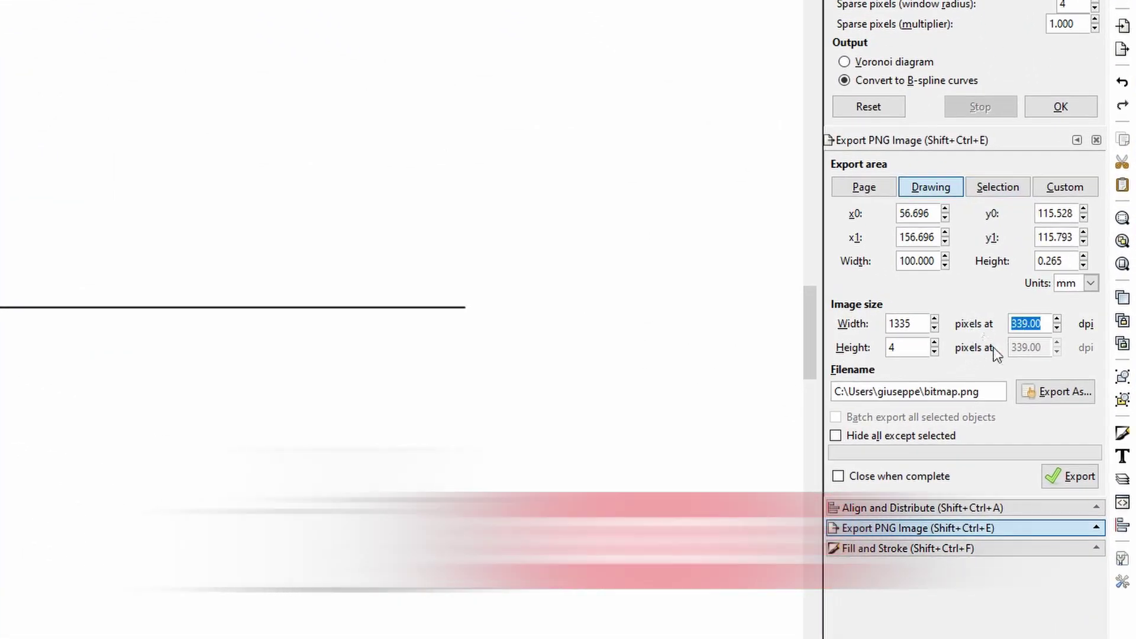
text(100)
key(Return)
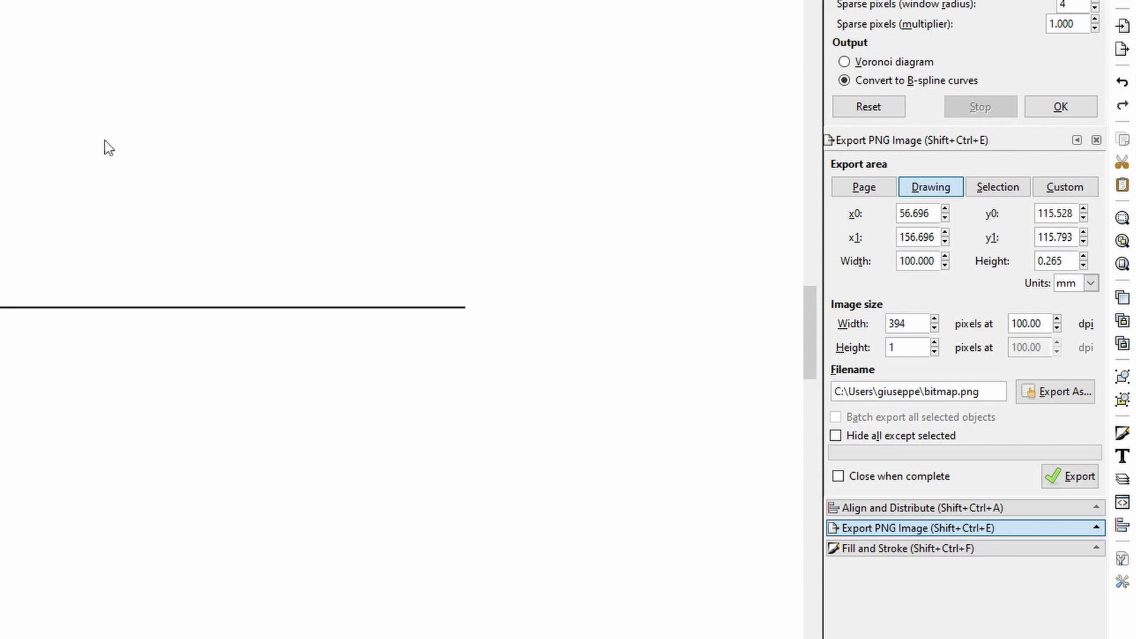
- Check the horizontal line's length by selecting it, clear the selection and highlight the export image's width in pixels
click(36, 307)
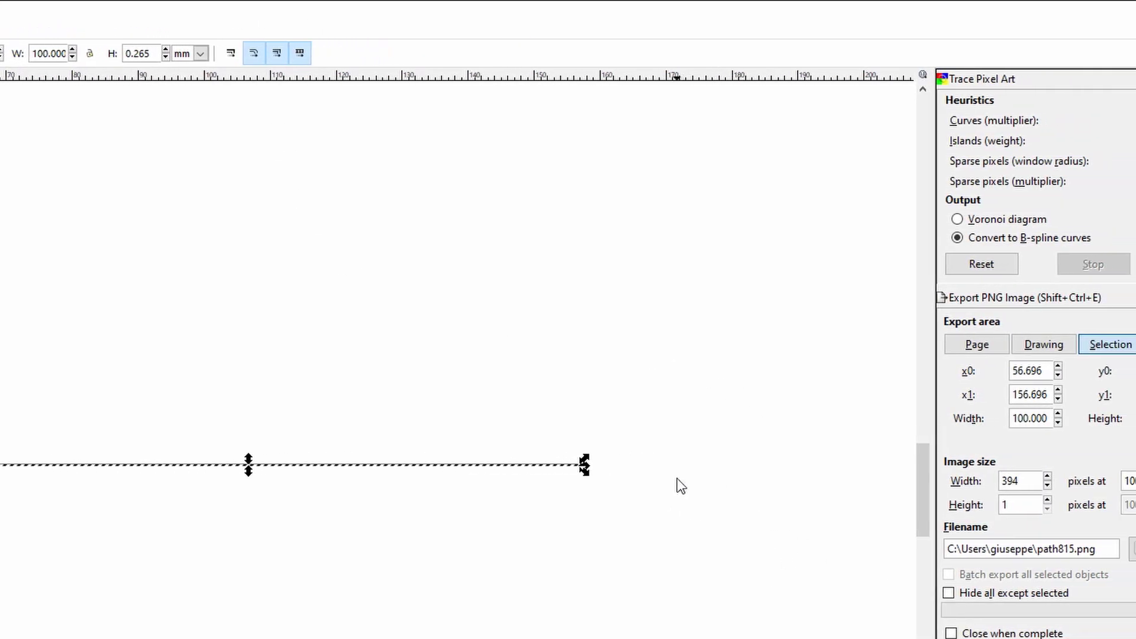
click(751, 488)
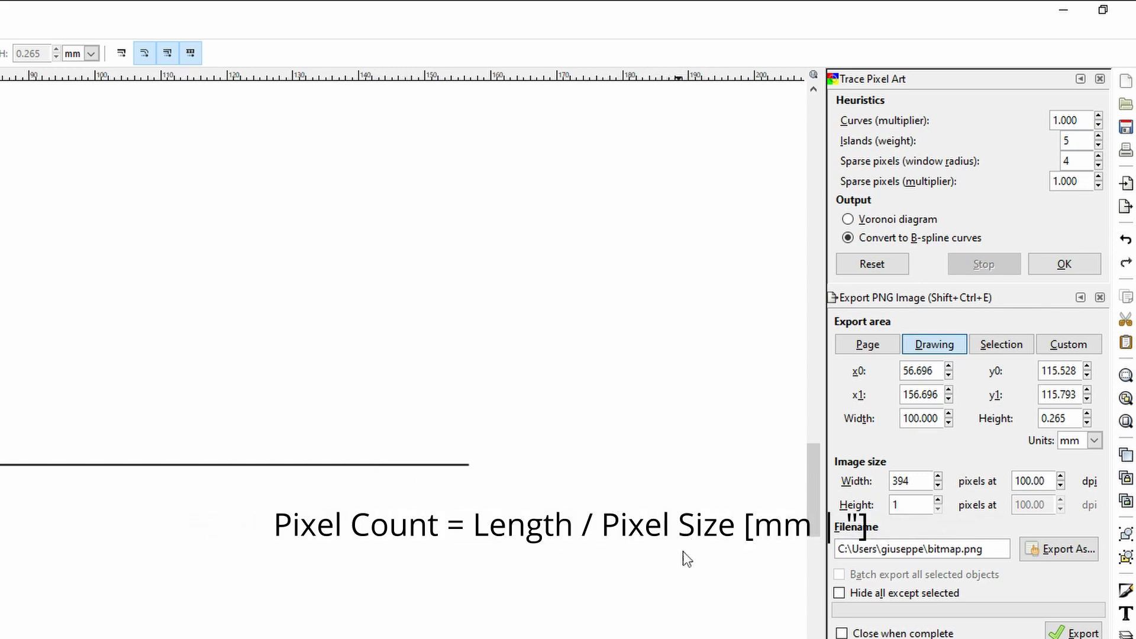
click(922, 480)
drag(909, 481, 891, 482)
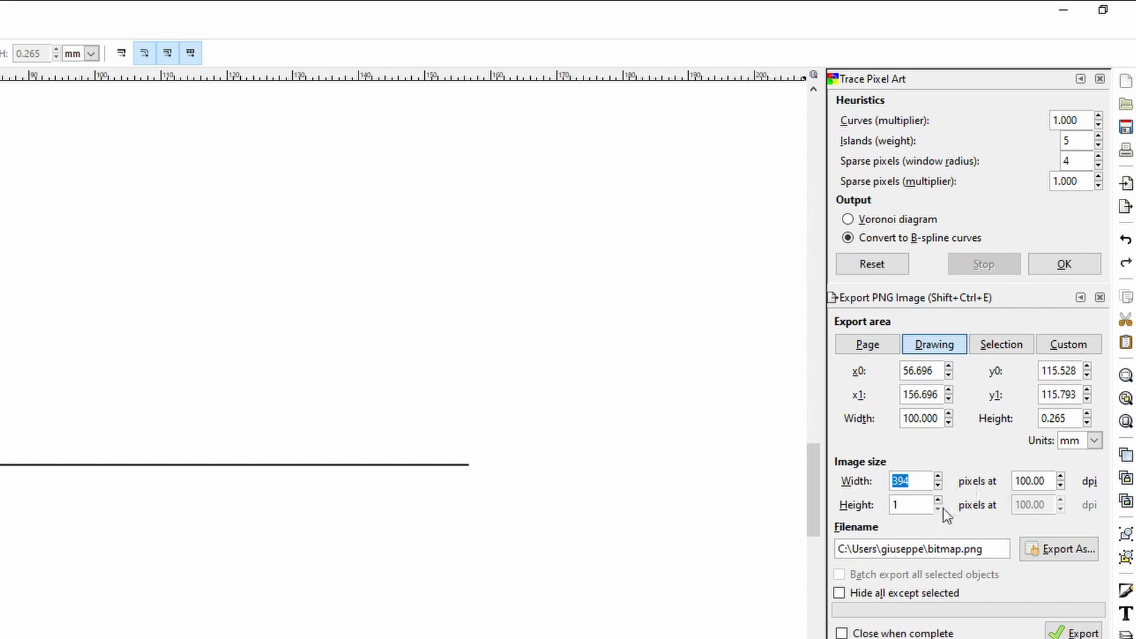
click(921, 480)
drag(921, 480, 886, 482)
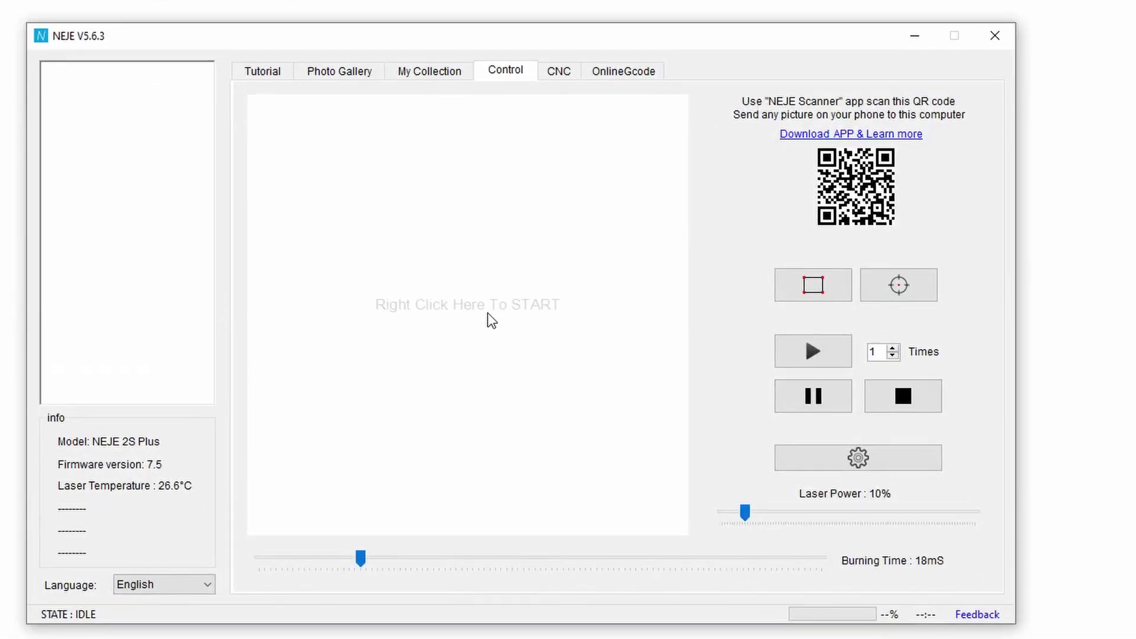
- Load Path_100x0.1at100DPI.png onto the NEJE canvas, keeping its default size and choosing the first conversion style
right_click(488, 312)
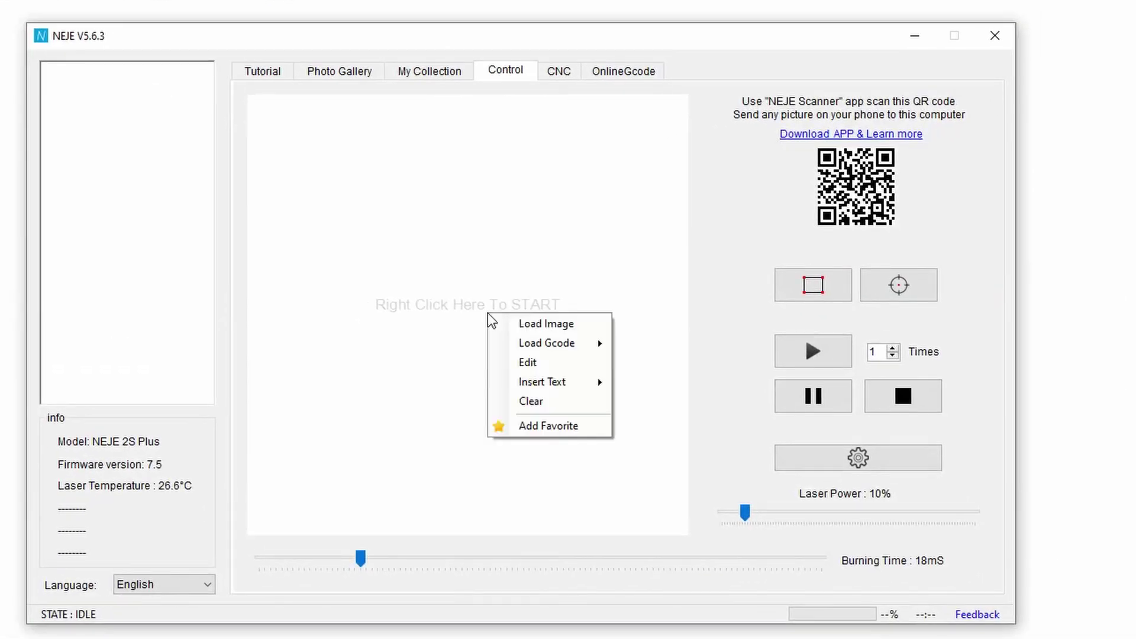
click(507, 318)
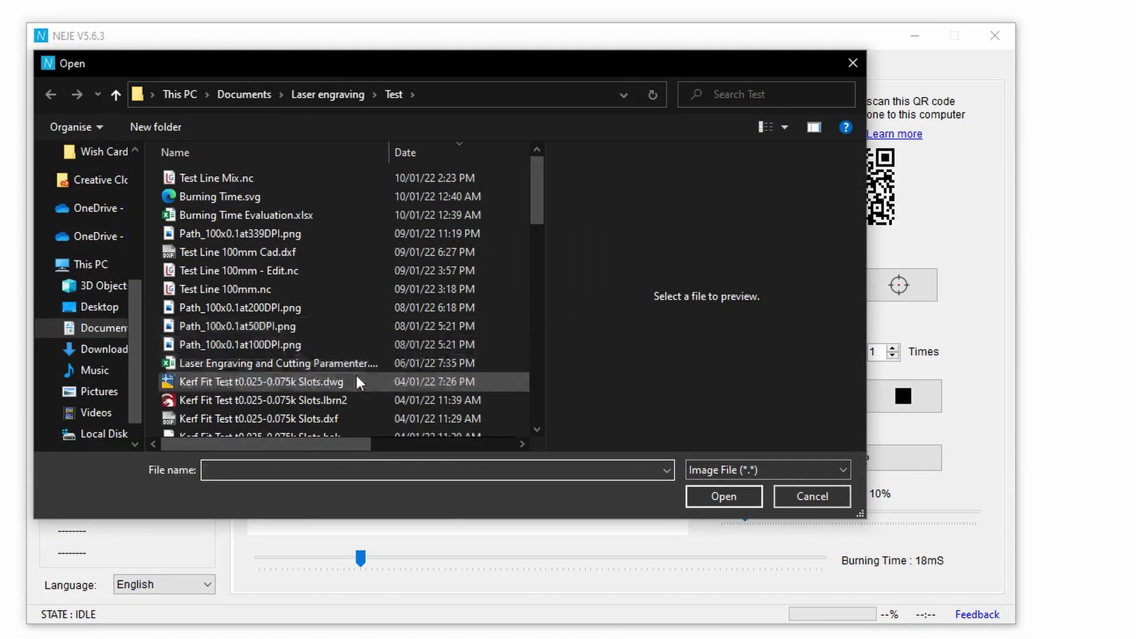
click(272, 344)
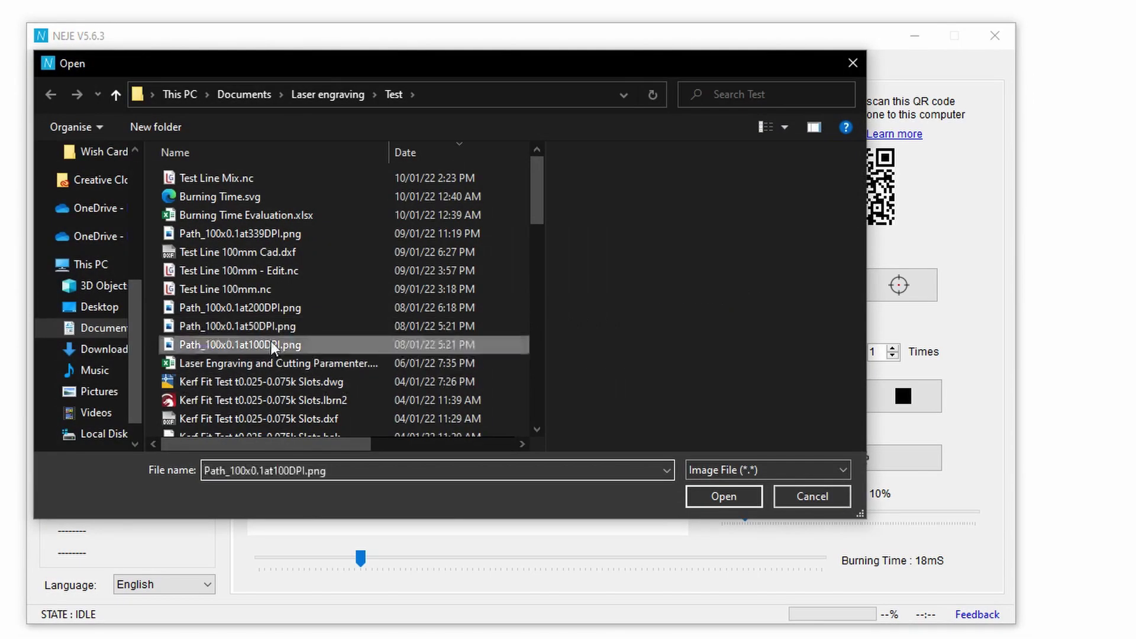
click(736, 499)
click(725, 528)
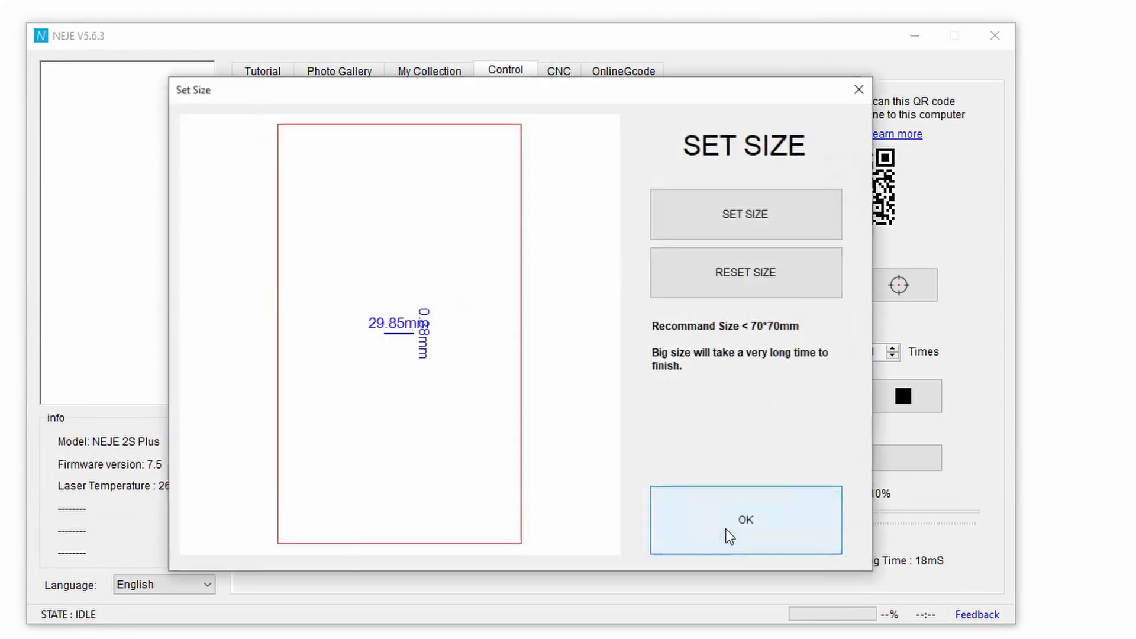
click(725, 528)
click(274, 481)
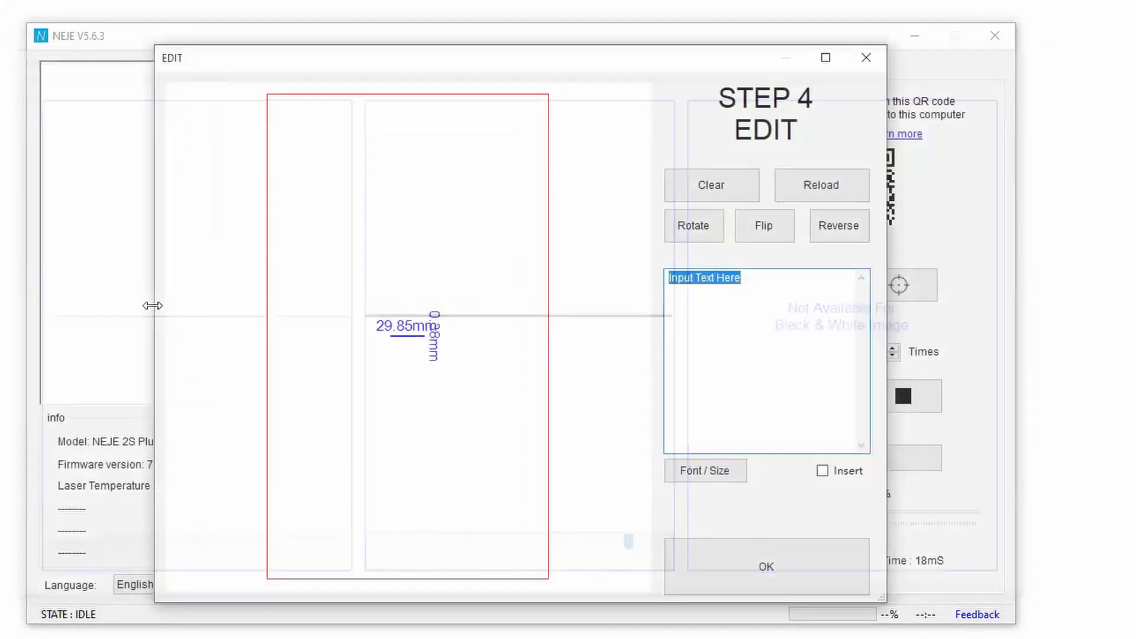
click(704, 557)
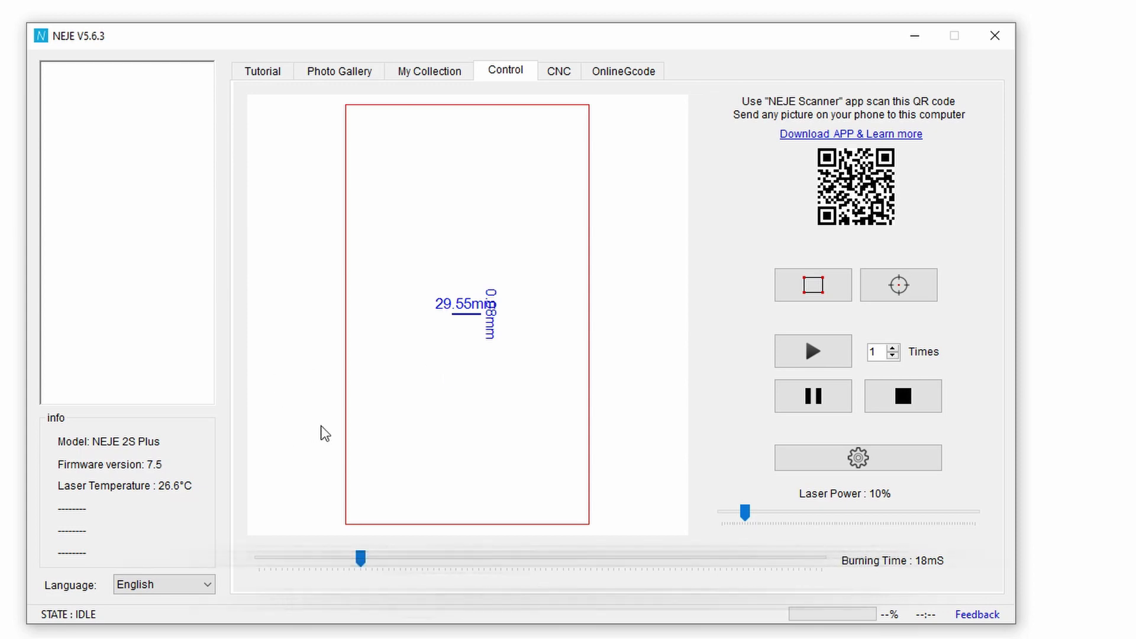
- Load Path_100x0.1at339DPI.png onto the canvas with the full crop, its default size and the first conversion style
right_click(506, 410)
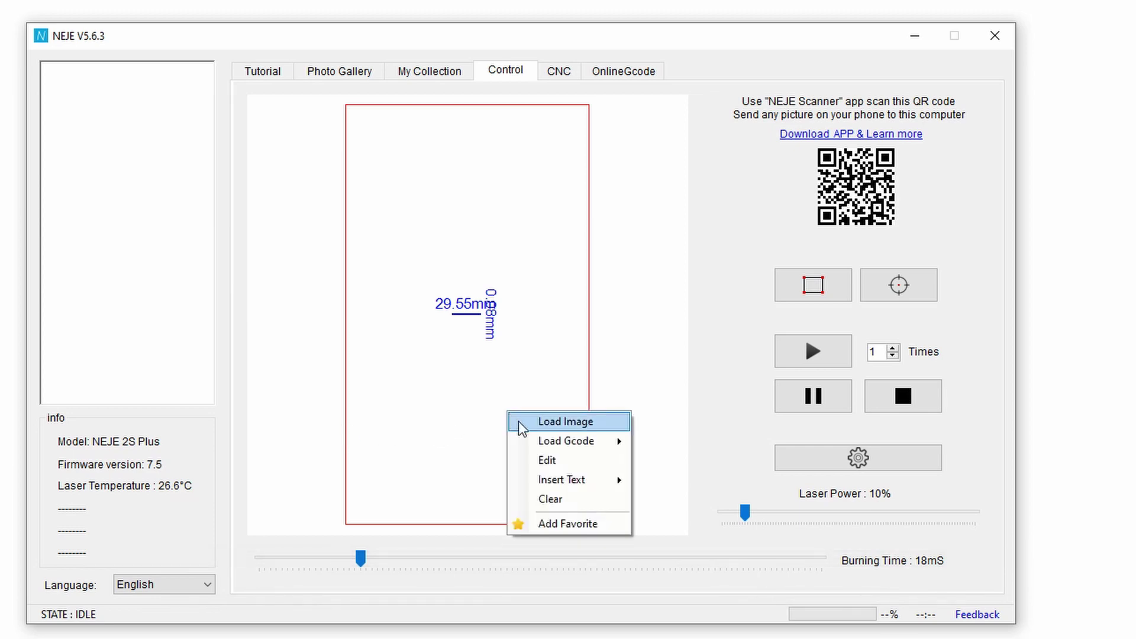
click(518, 421)
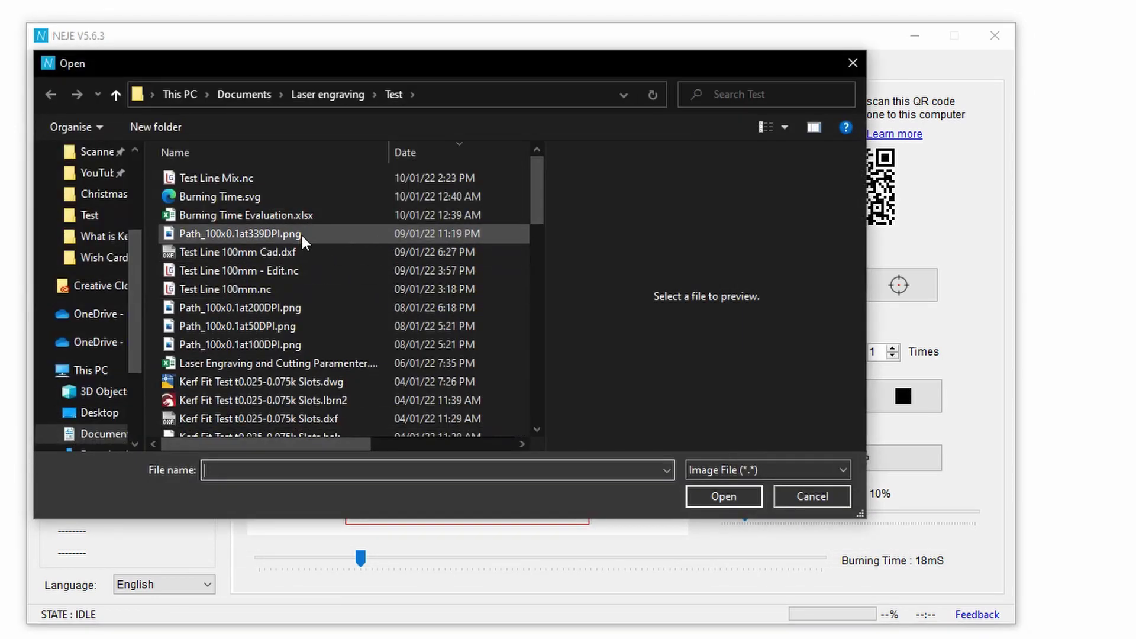
click(257, 236)
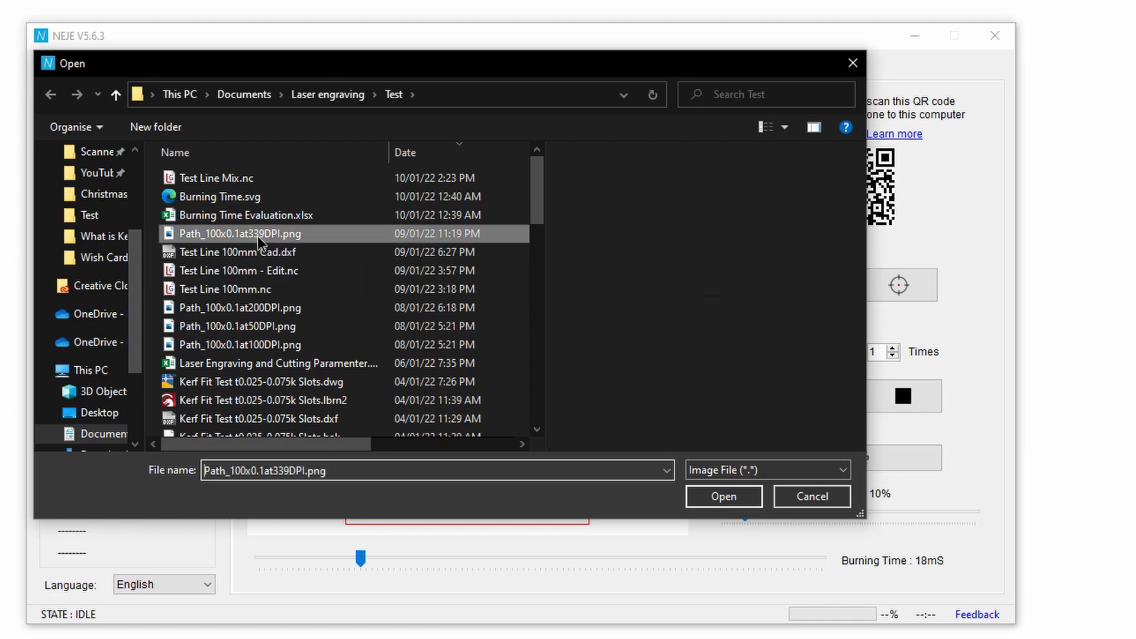
click(727, 503)
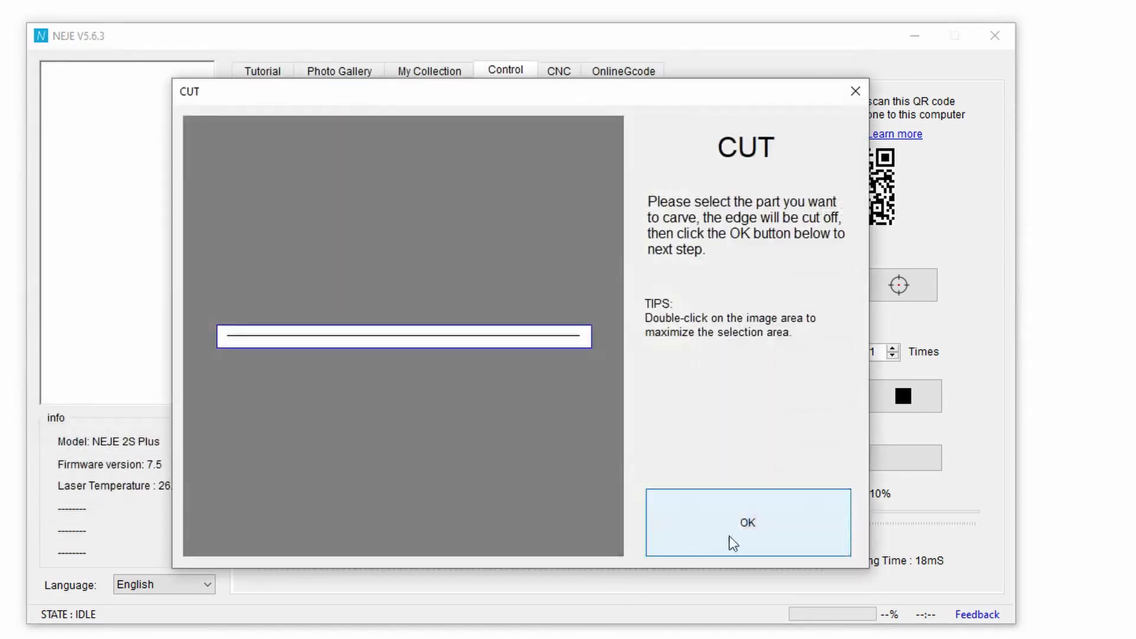
click(748, 532)
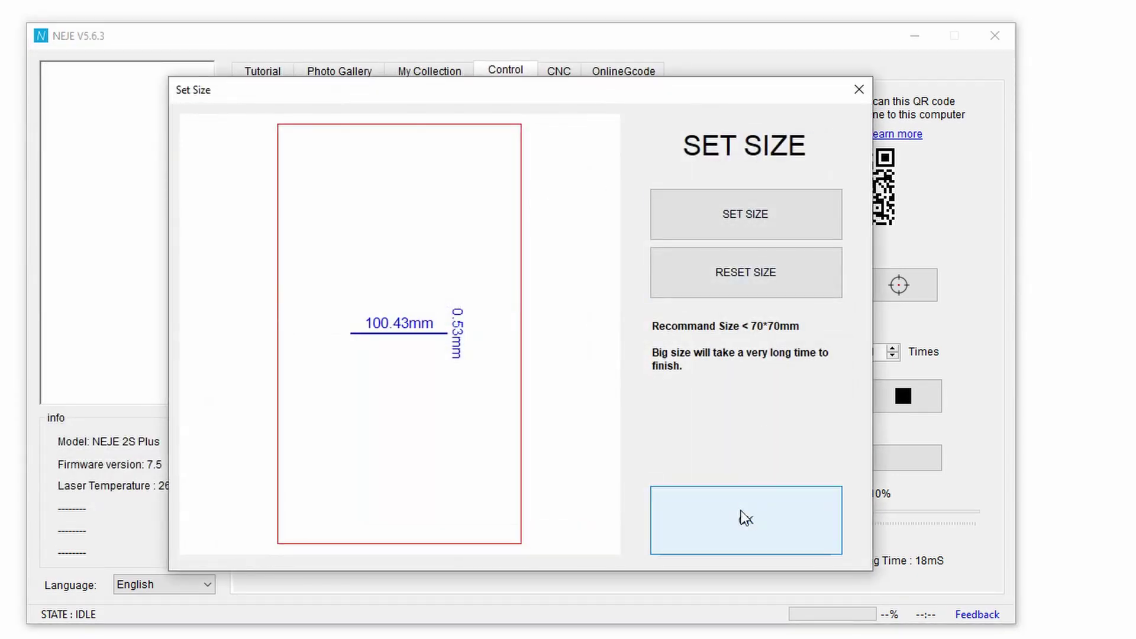
click(743, 516)
click(335, 342)
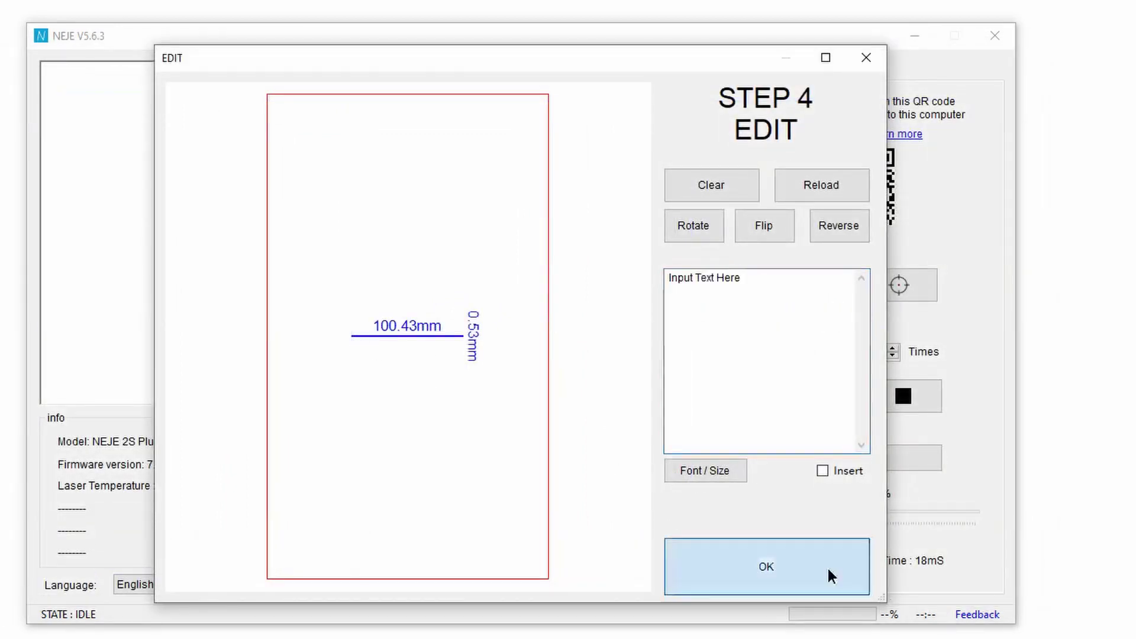
click(827, 567)
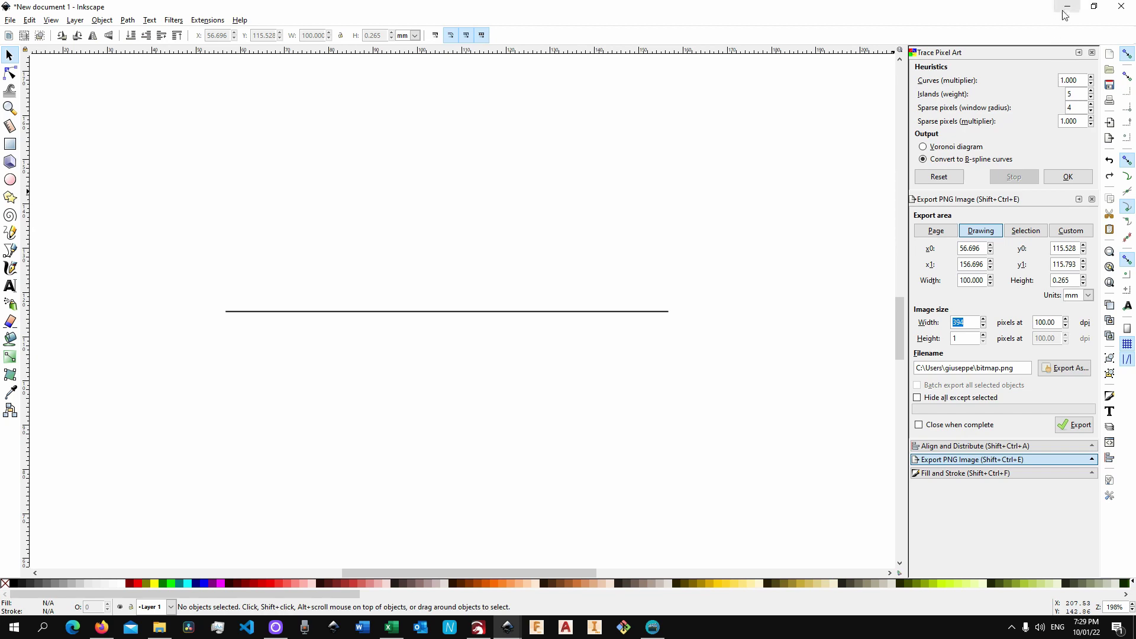
- Switch to the Excel burning time comparison sheet and examine the stretch/canvas length values in column F
click(393, 629)
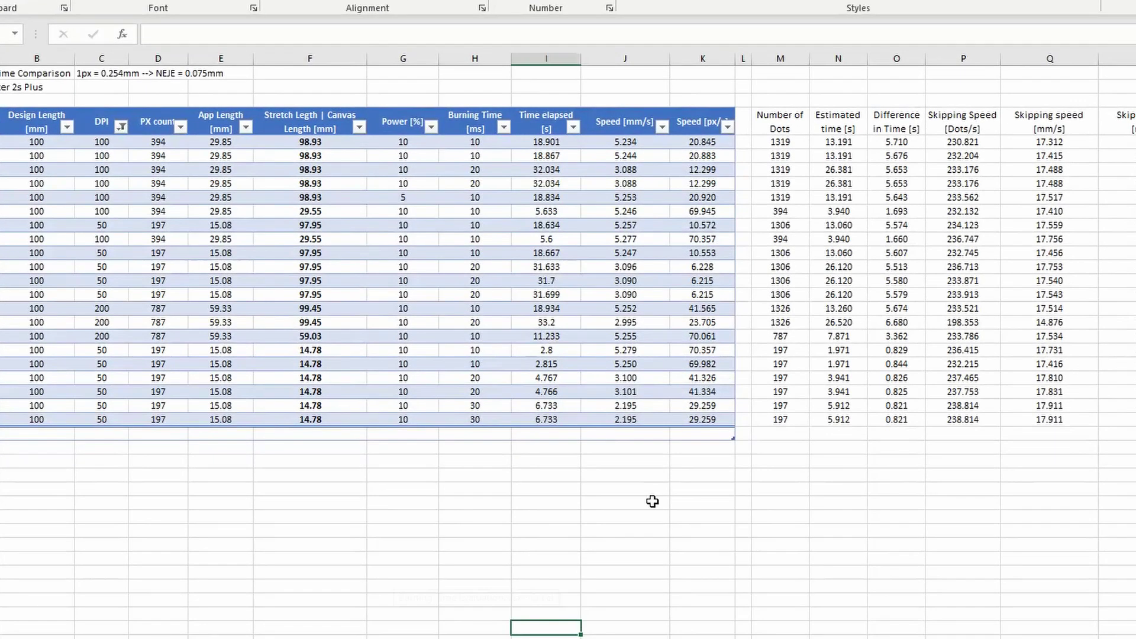
click(331, 156)
drag(330, 156, 352, 377)
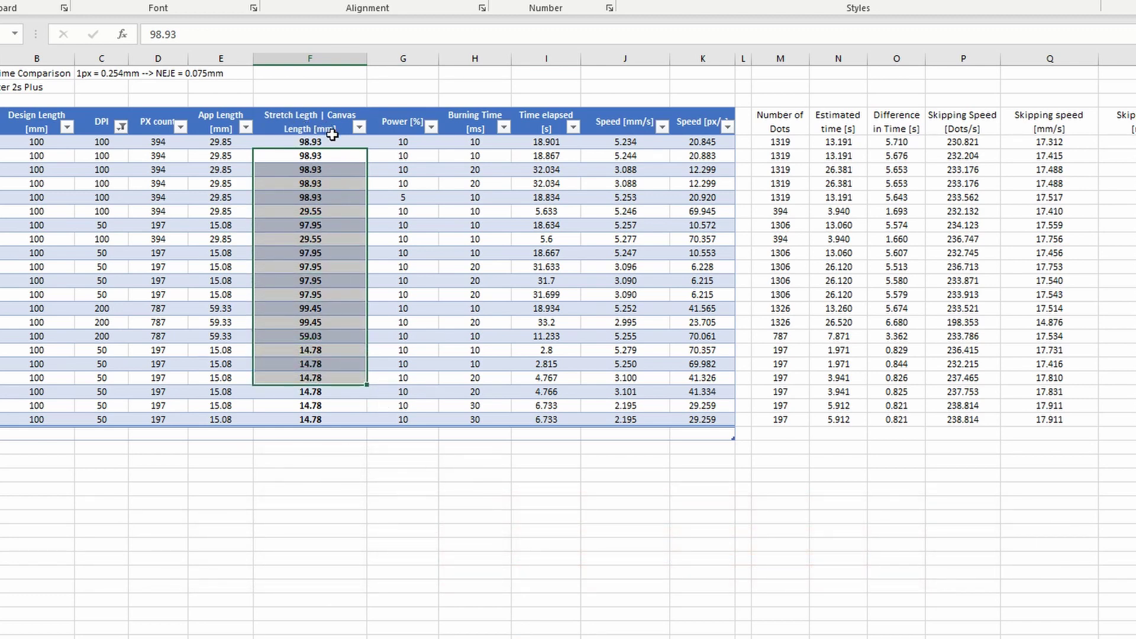
drag(325, 157, 341, 296)
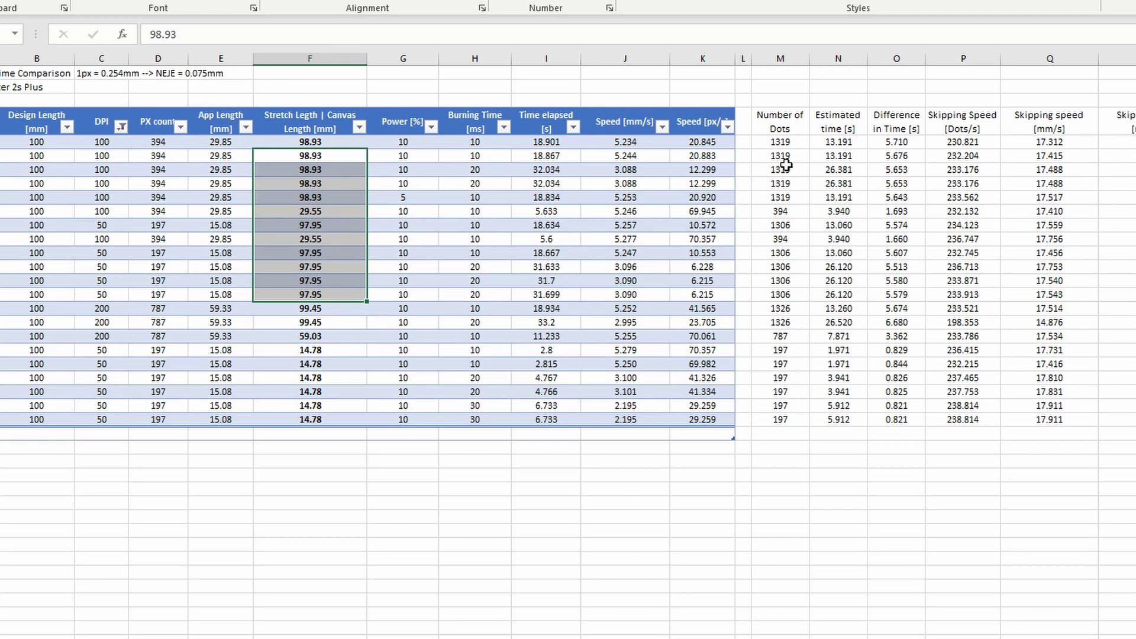
- Examine the Number of Dots values and their formula in column M, briefly checking the NEJE window and minimizing it
drag(786, 159, 795, 197)
drag(789, 155, 797, 210)
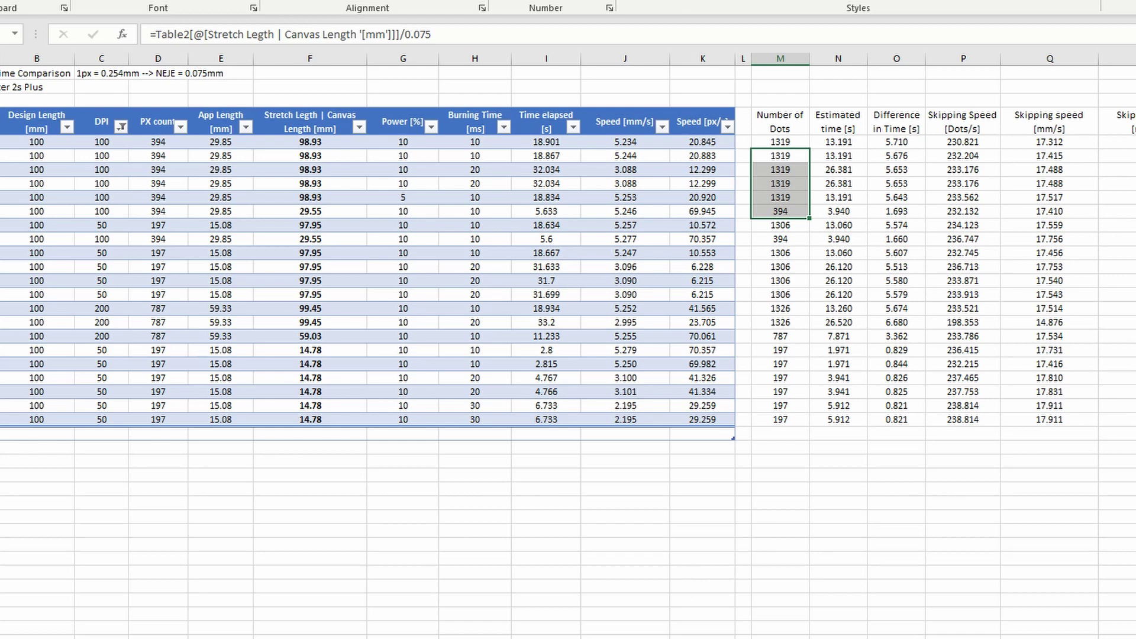
key(alt+Tab)
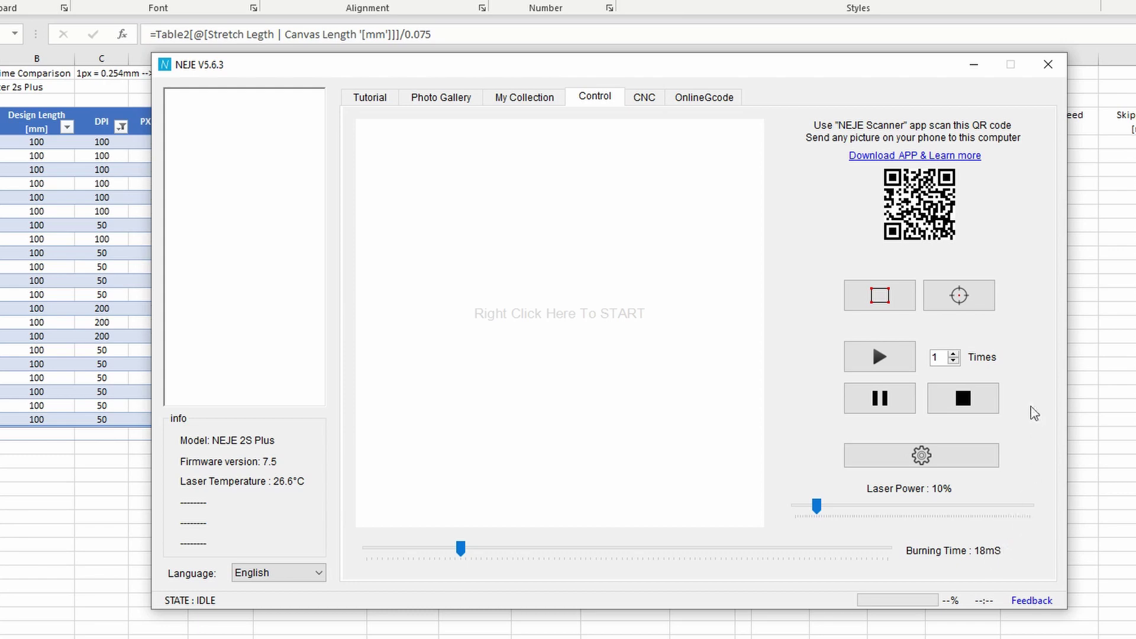
click(975, 65)
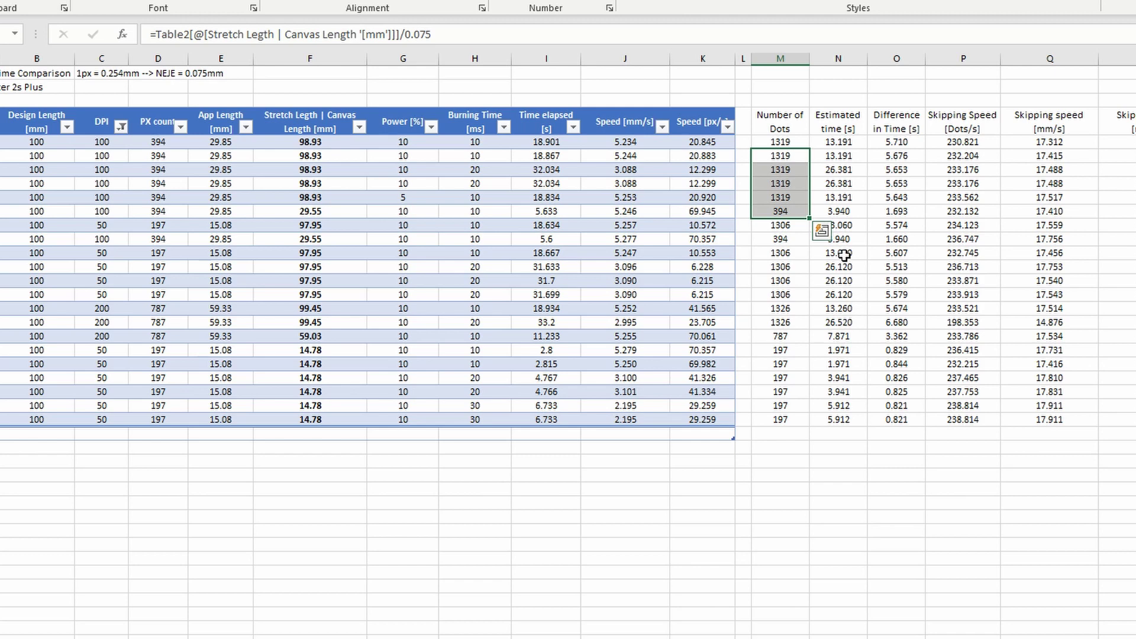
click(788, 157)
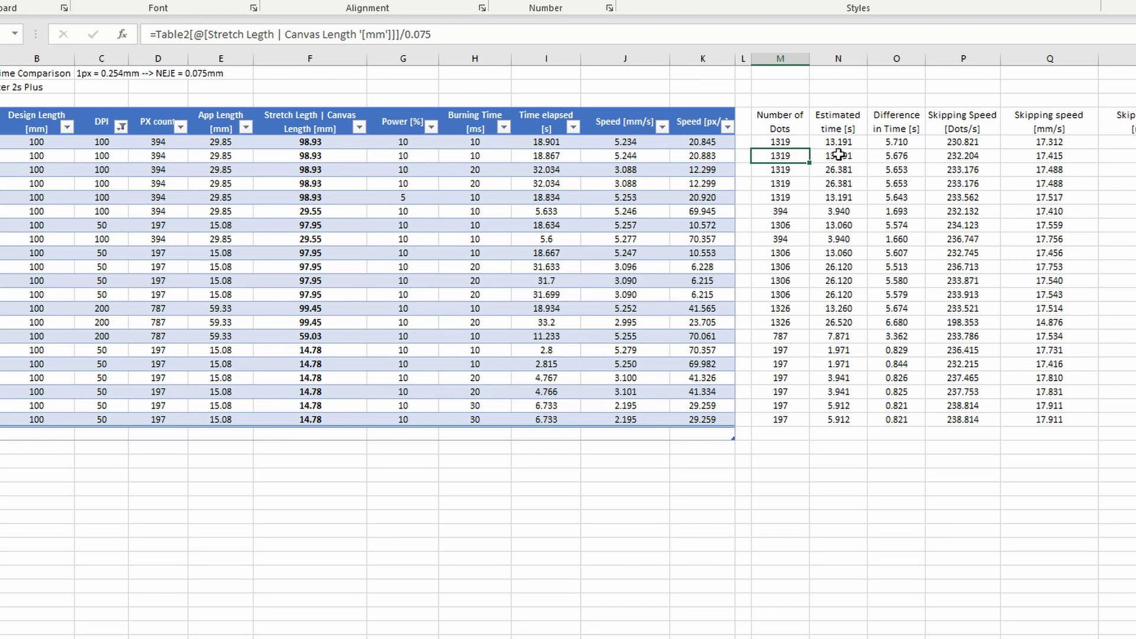
- Examine the Estimated time formula and values in column N against the elapsed times
drag(837, 142, 858, 420)
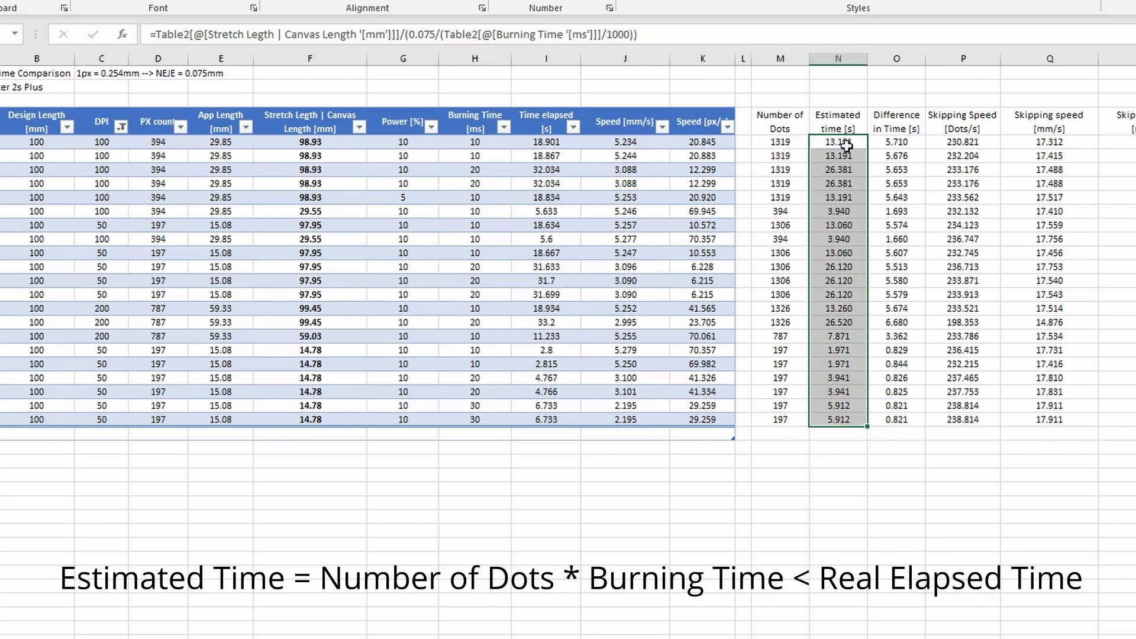
drag(839, 144, 839, 420)
click(538, 111)
drag(838, 142, 838, 419)
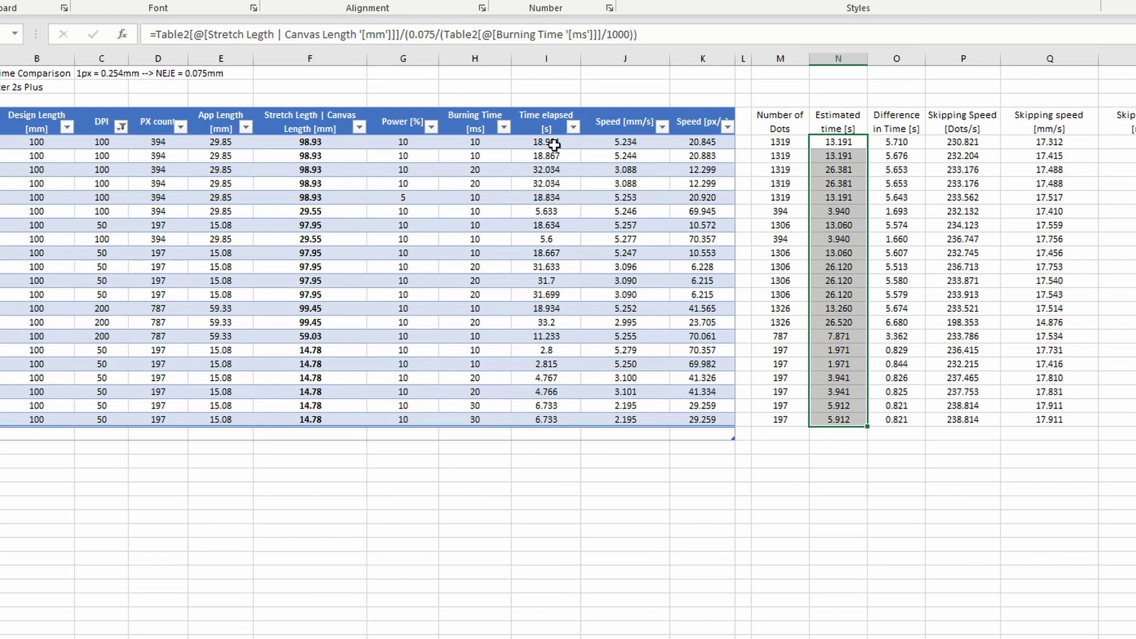
- Examine the Difference in Time values and formula in column O, then clear the highlight by selecting an empty cell
click(907, 141)
drag(907, 142, 922, 425)
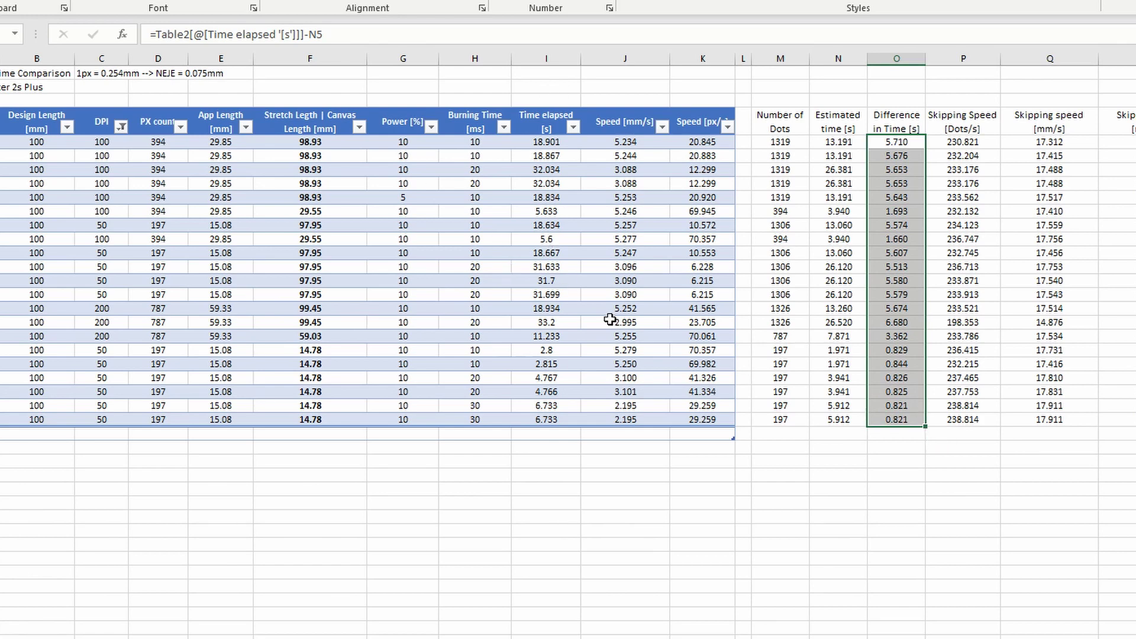
click(896, 489)
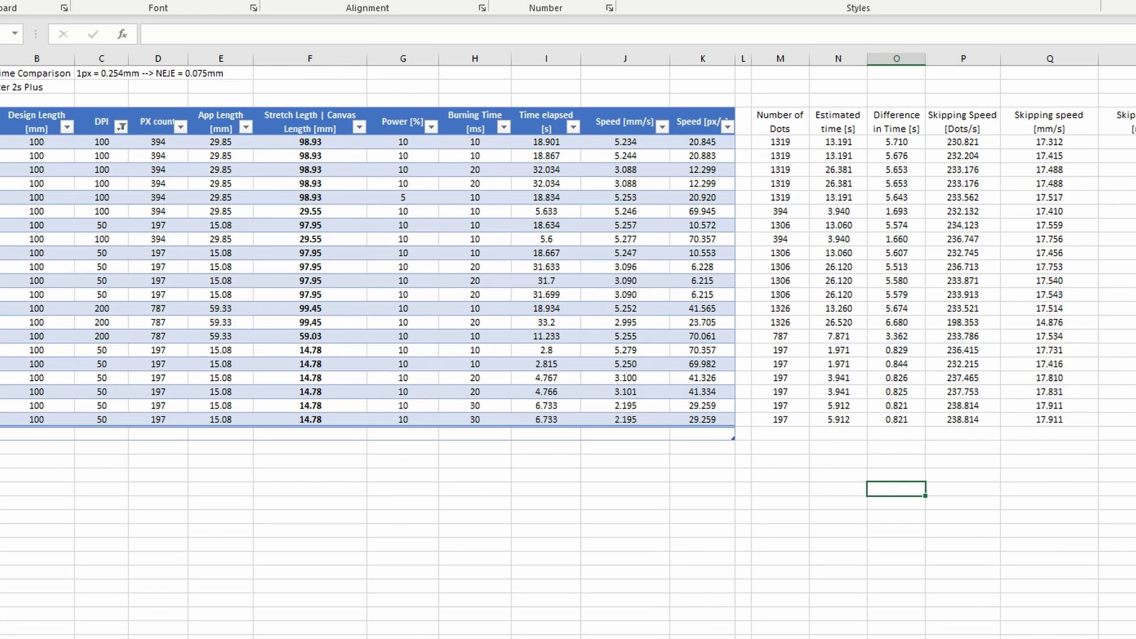
- Check the Burning Time setting in the NEJE window, minimize that window, and switch to the Inkscape drawing
key(alt+Tab)
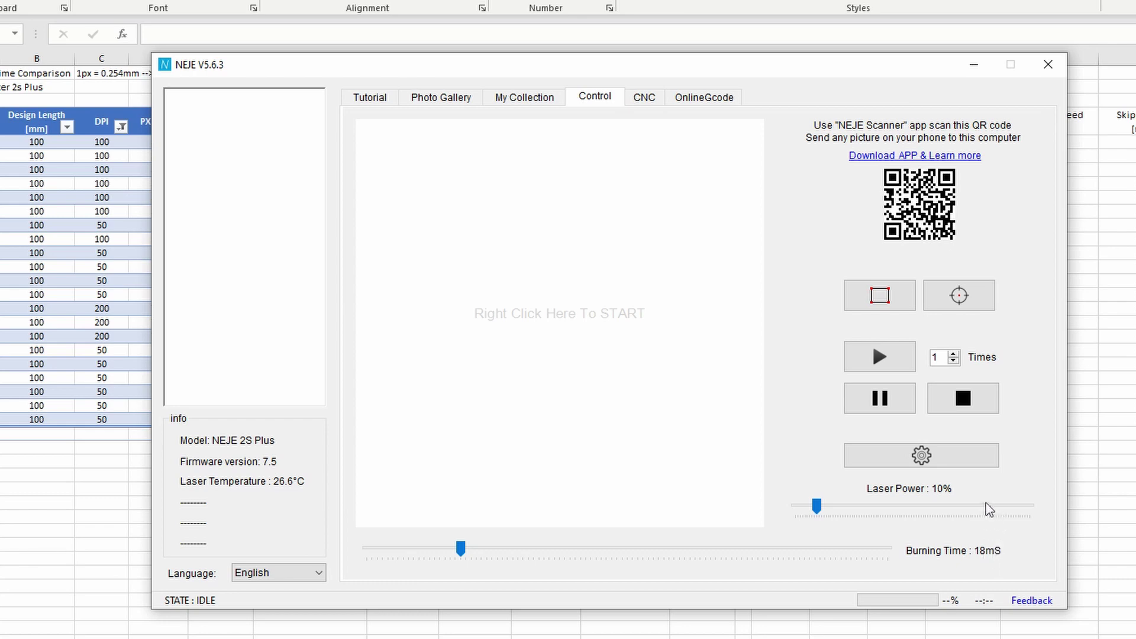
click(975, 71)
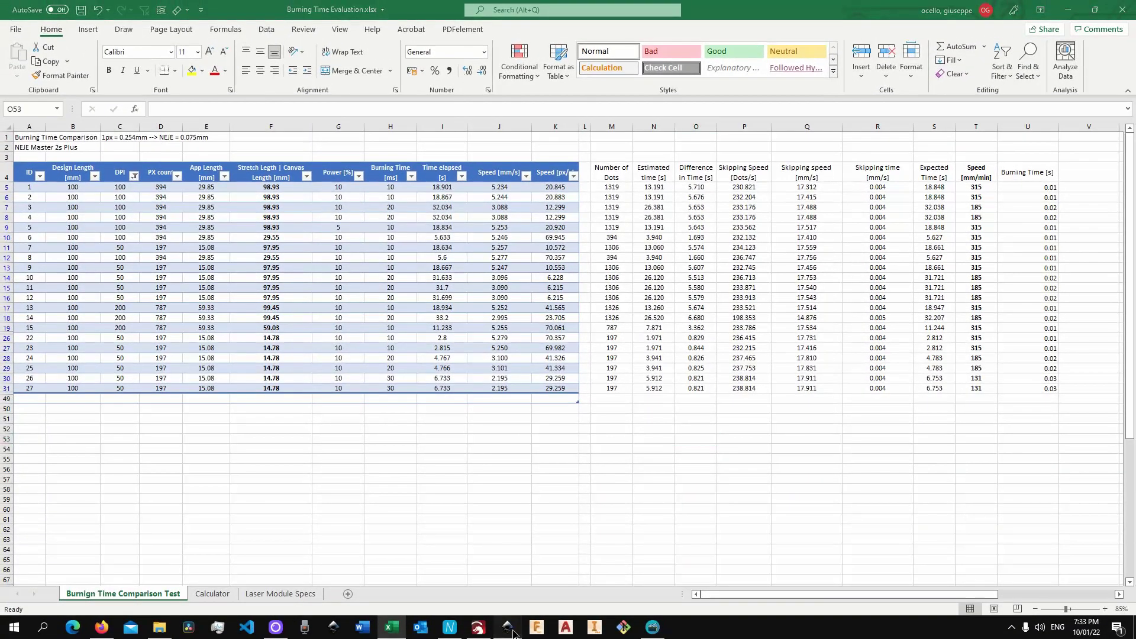
mouse_move(510, 629)
click(580, 605)
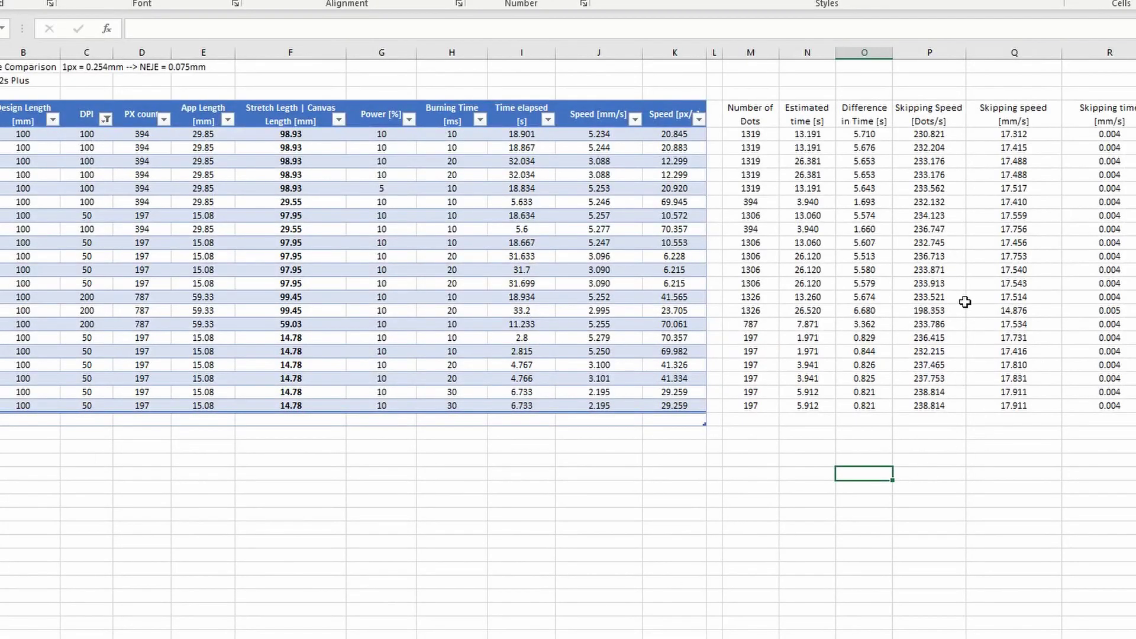
- In Excel, examine the first row's Difference in Time formula against its estimated time, elapsed time and Number of Dots
click(864, 135)
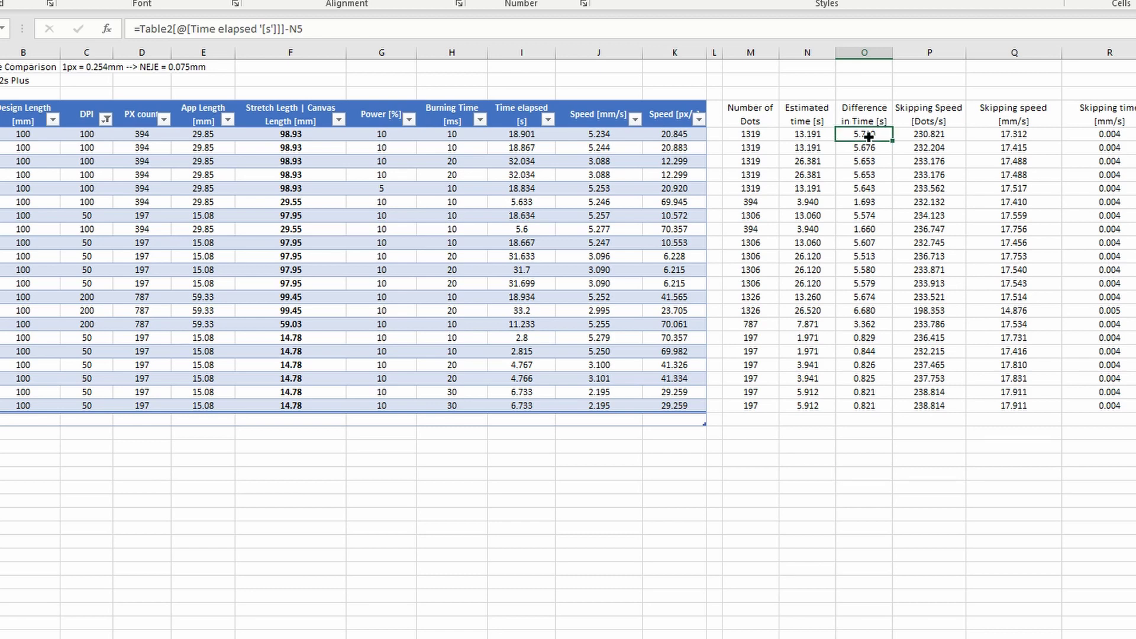
click(805, 135)
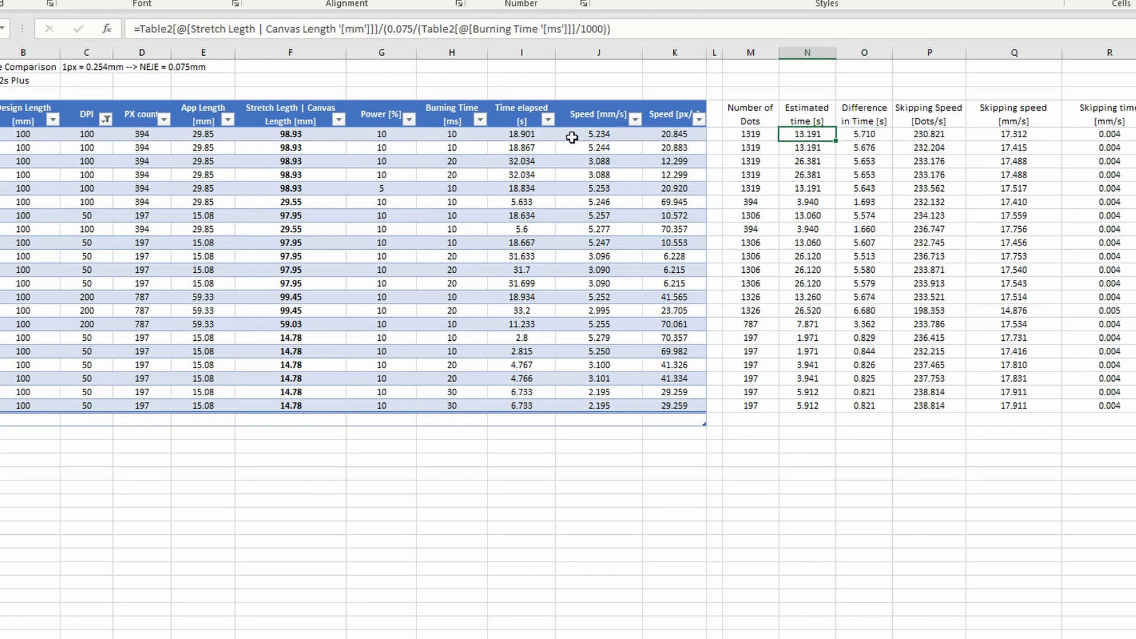
click(536, 135)
click(868, 133)
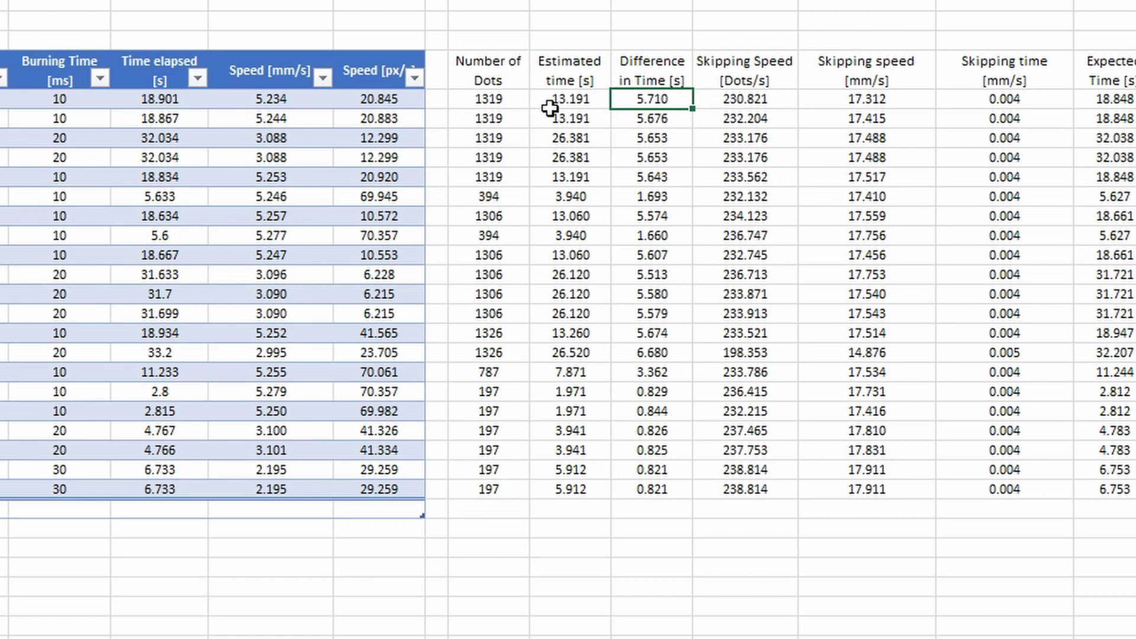
click(513, 96)
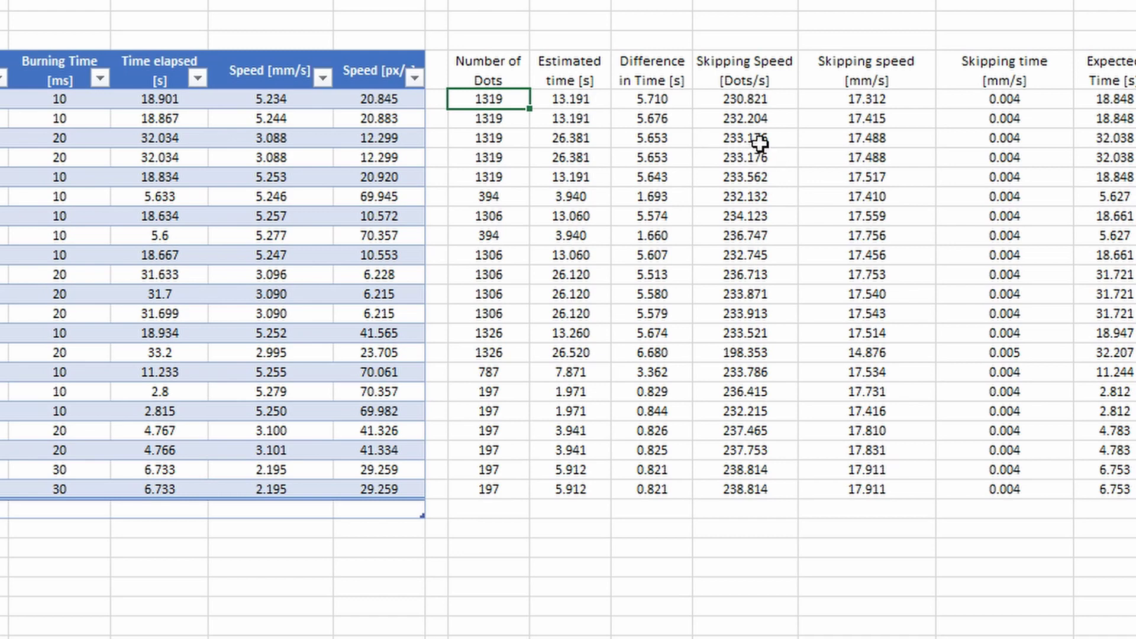
- Examine the Skipping Speed values in dots/s and mm/s, including the row 18 outlier, then clear the highlight
click(745, 350)
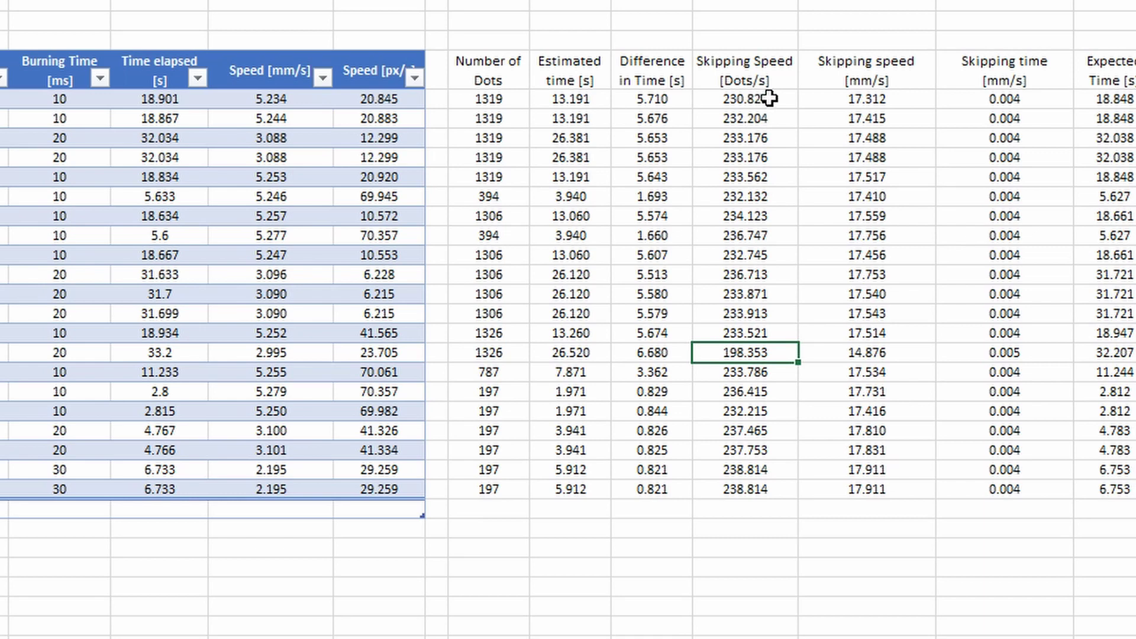
drag(769, 98, 744, 333)
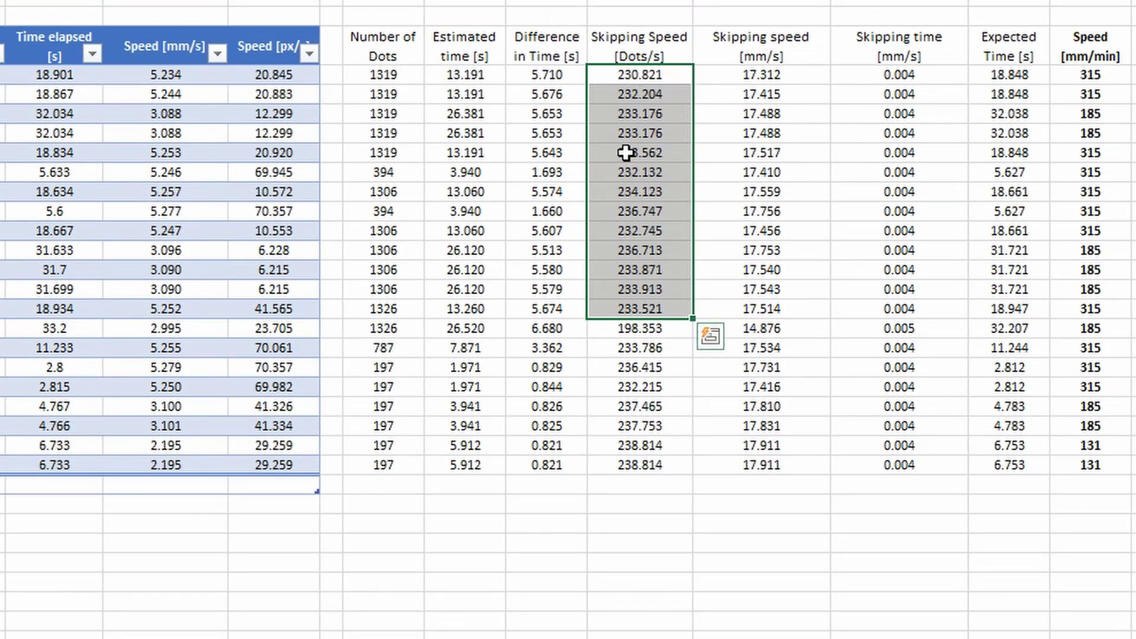
drag(704, 387, 735, 580)
click(736, 581)
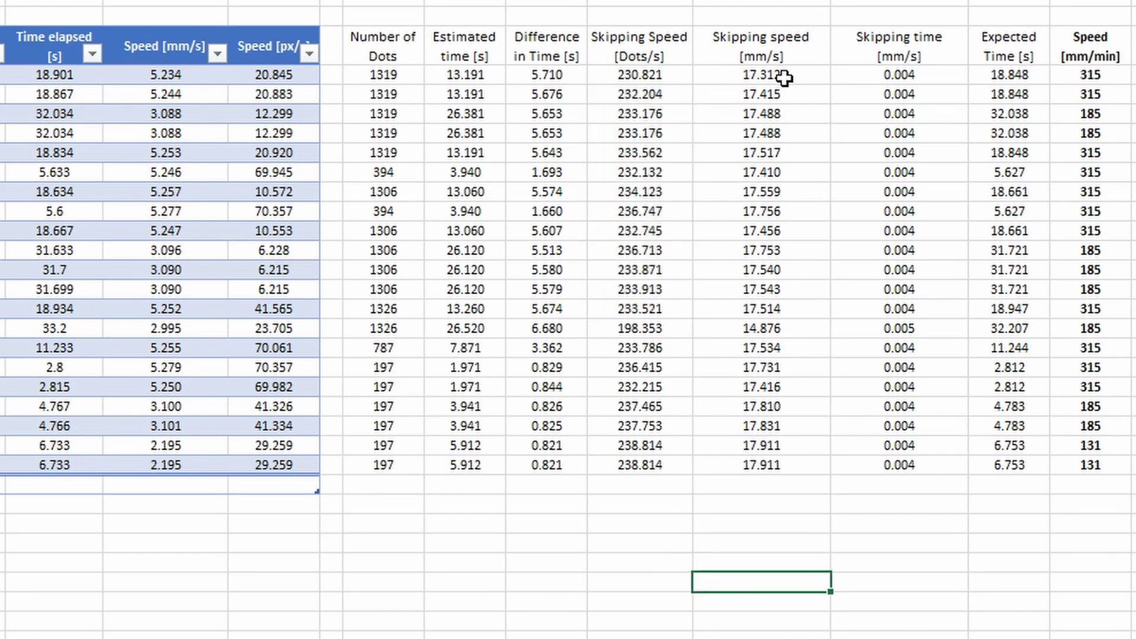
drag(792, 74, 799, 251)
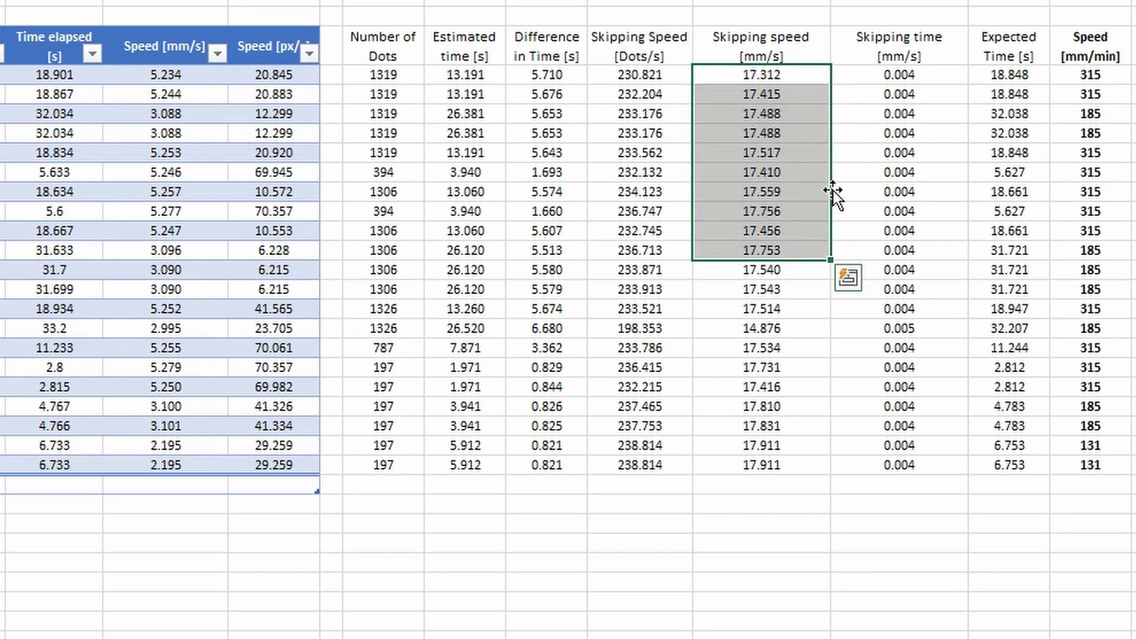
click(865, 578)
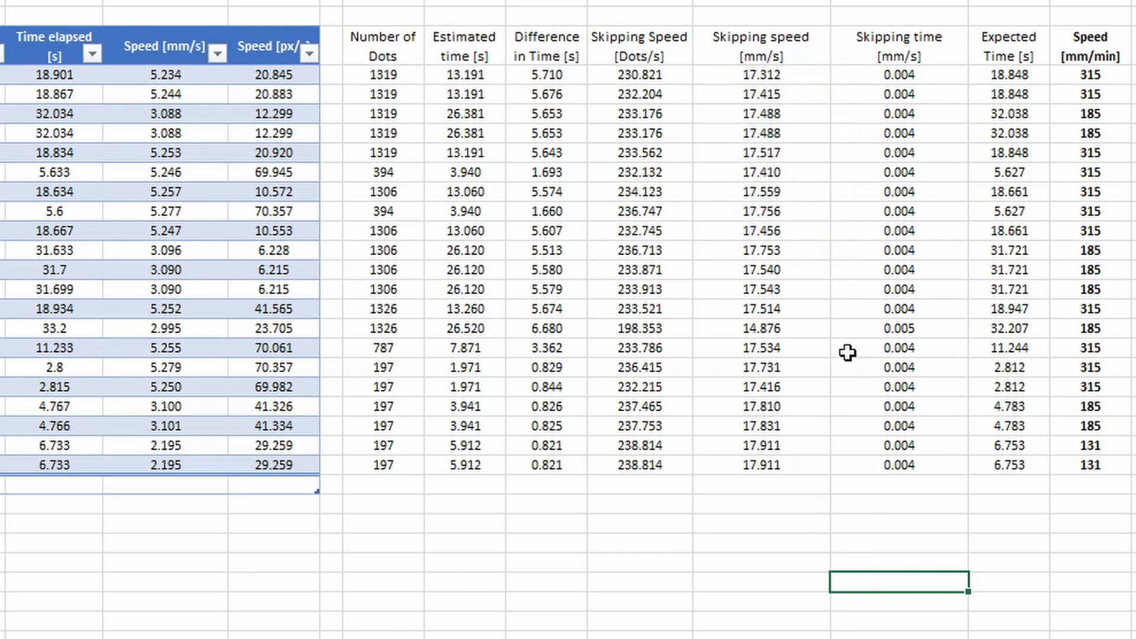
- Show the first Skipping time value in column R with four decimal places
click(914, 81)
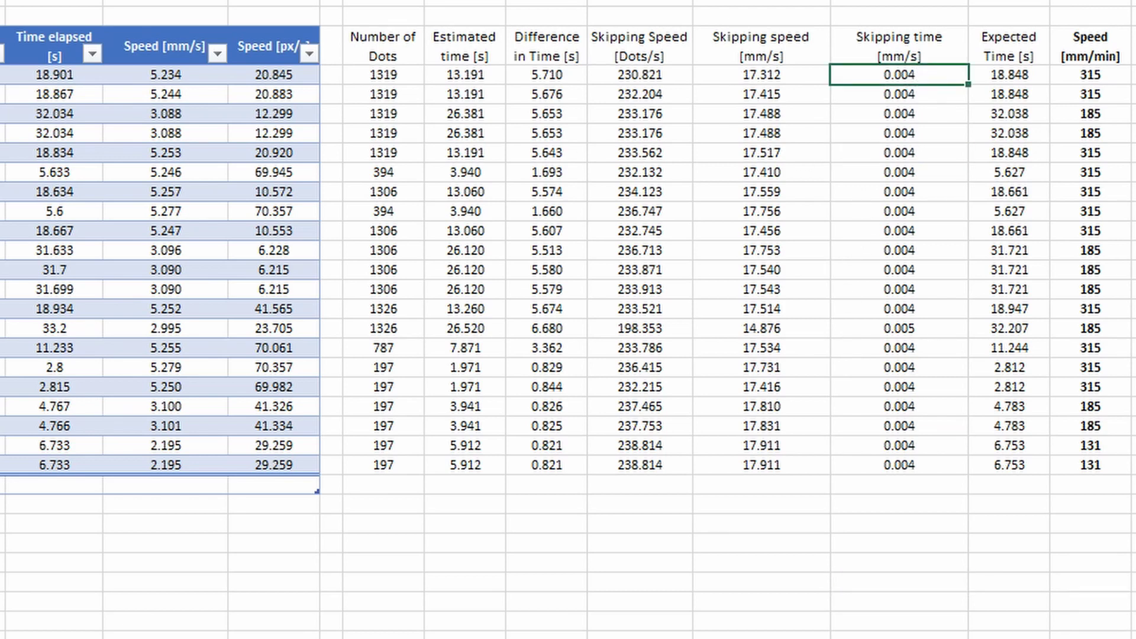
key(alt+h)
key(0)
click(923, 118)
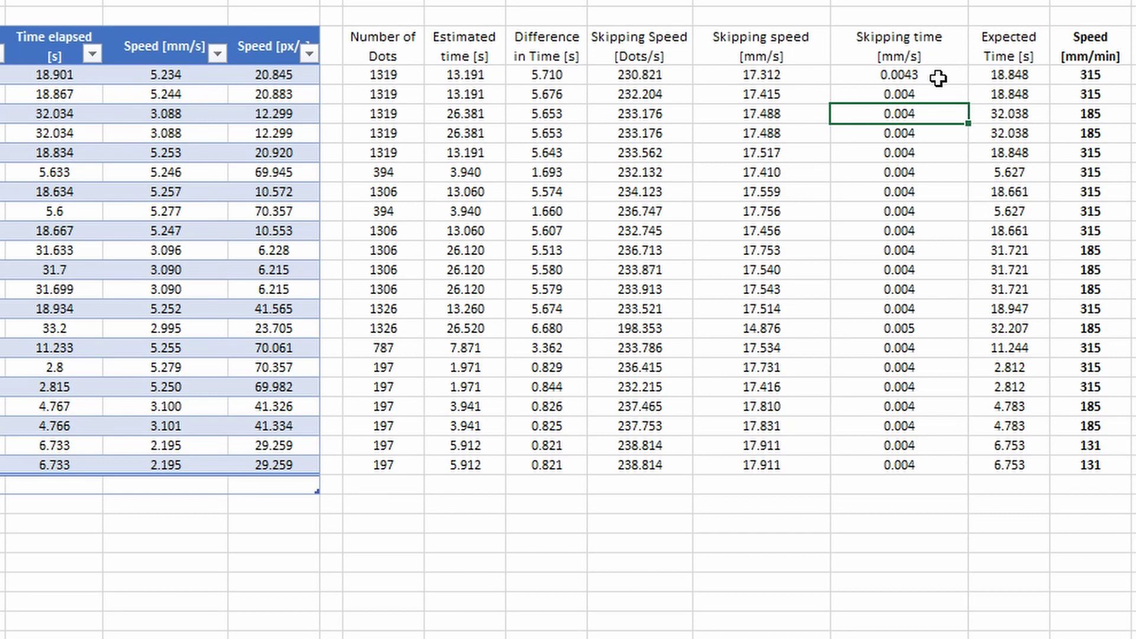
- Correct the unit in the Skipping time column header so it reads "Skipping time [s]", then select an empty cell
double_click(909, 59)
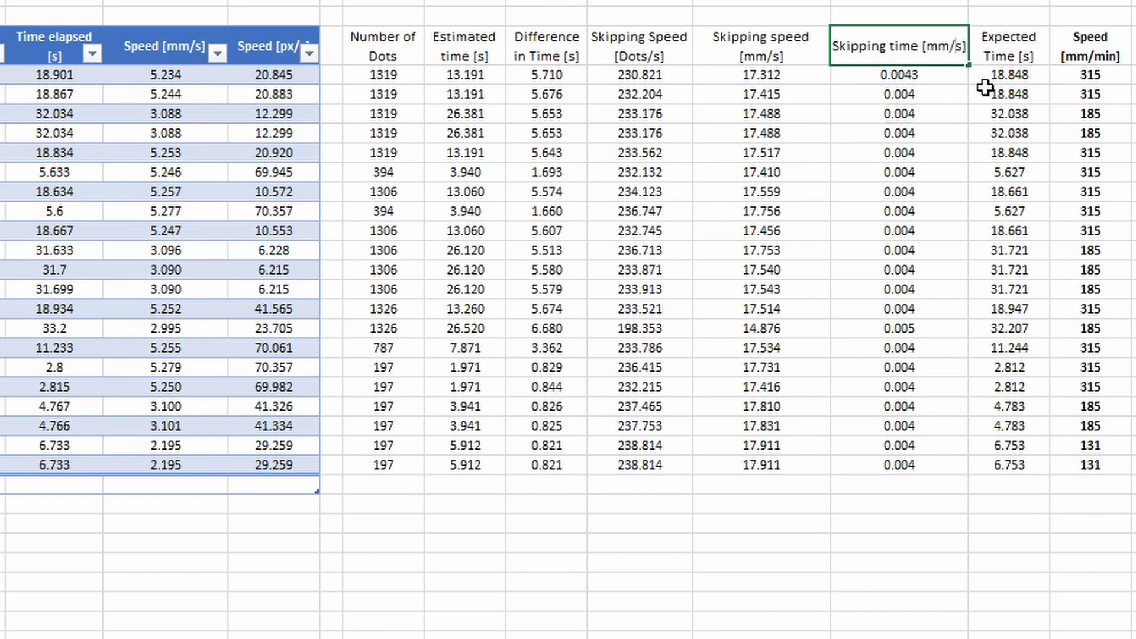
key(BackSpace)
key(BackSpace)
key(BackSpace)
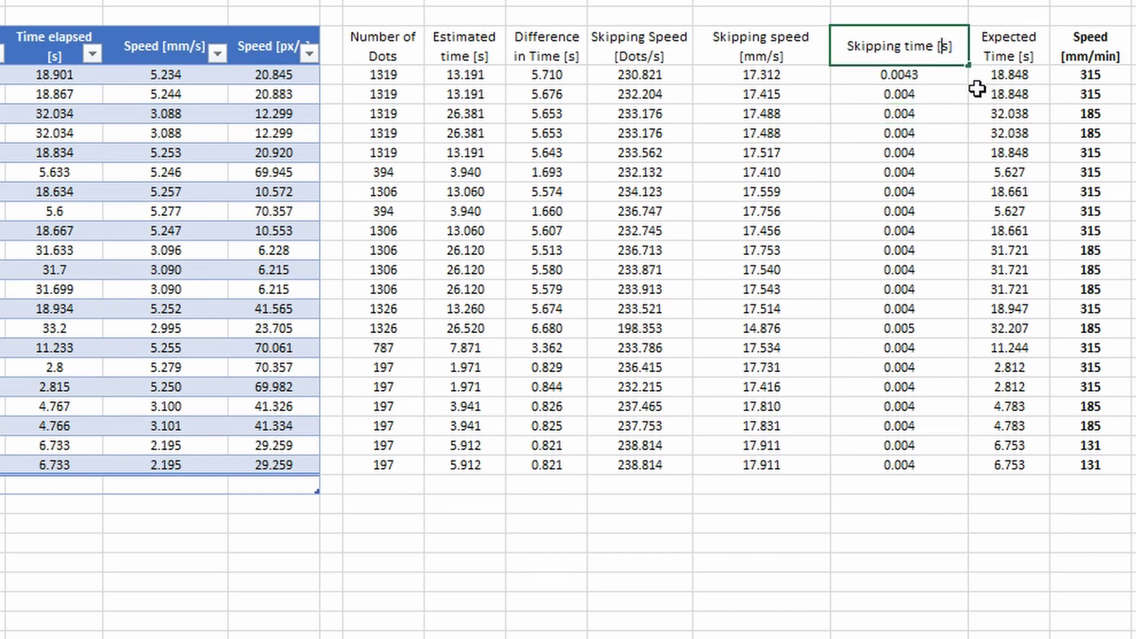
key(Return)
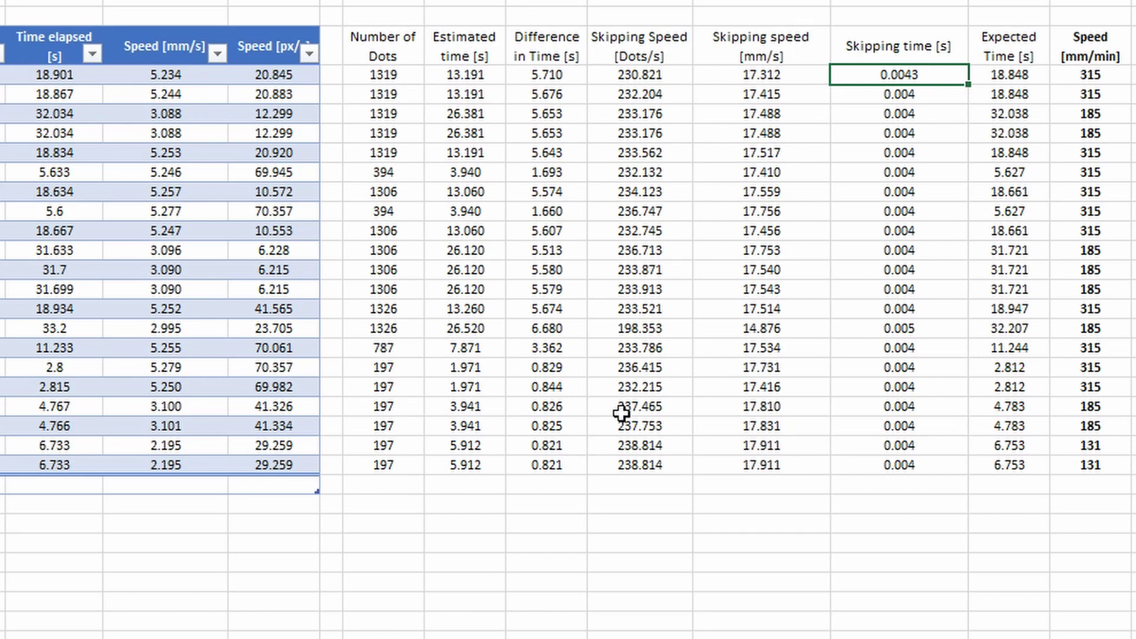
click(838, 563)
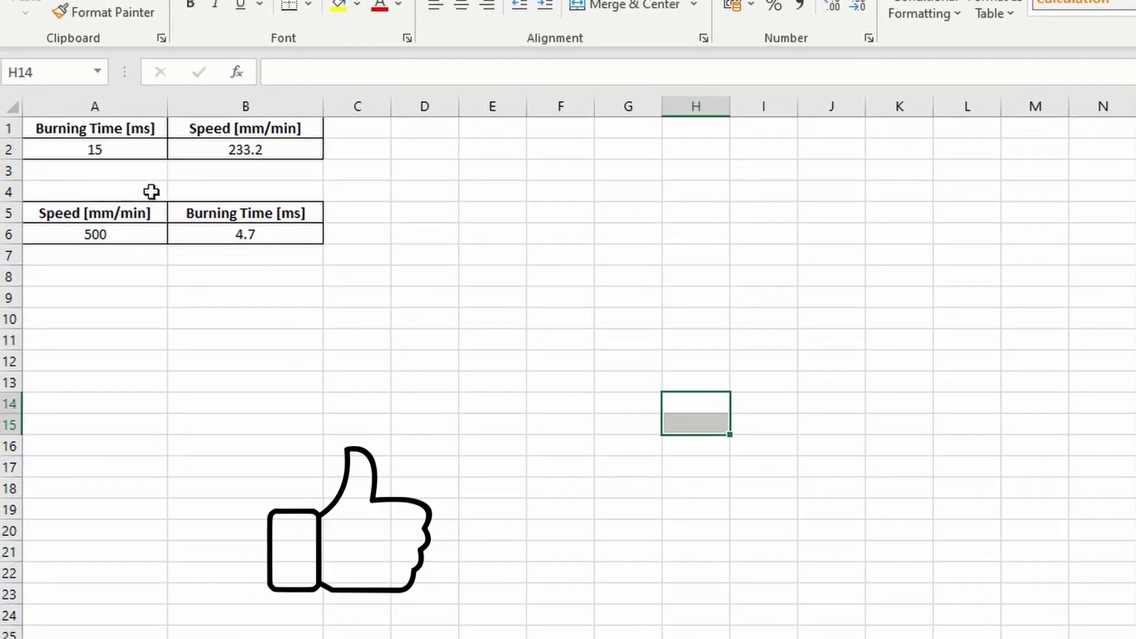
- On the Calculator sheet, set the Burning Time input in A2 to 20 ms and inspect the speed formula in B2
click(139, 147)
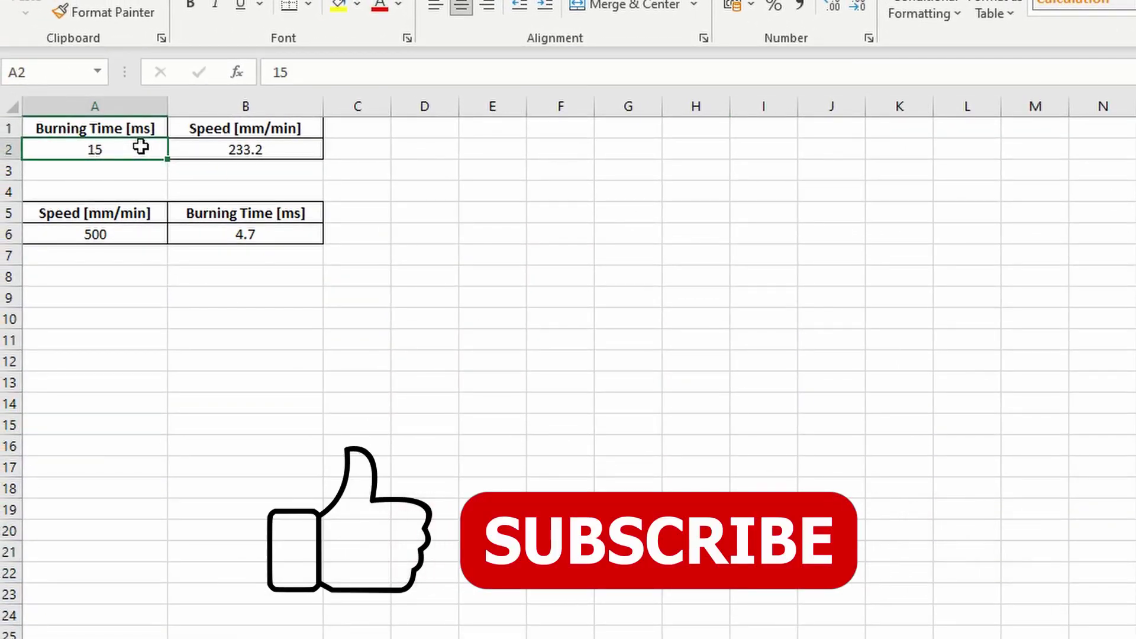
text(20)
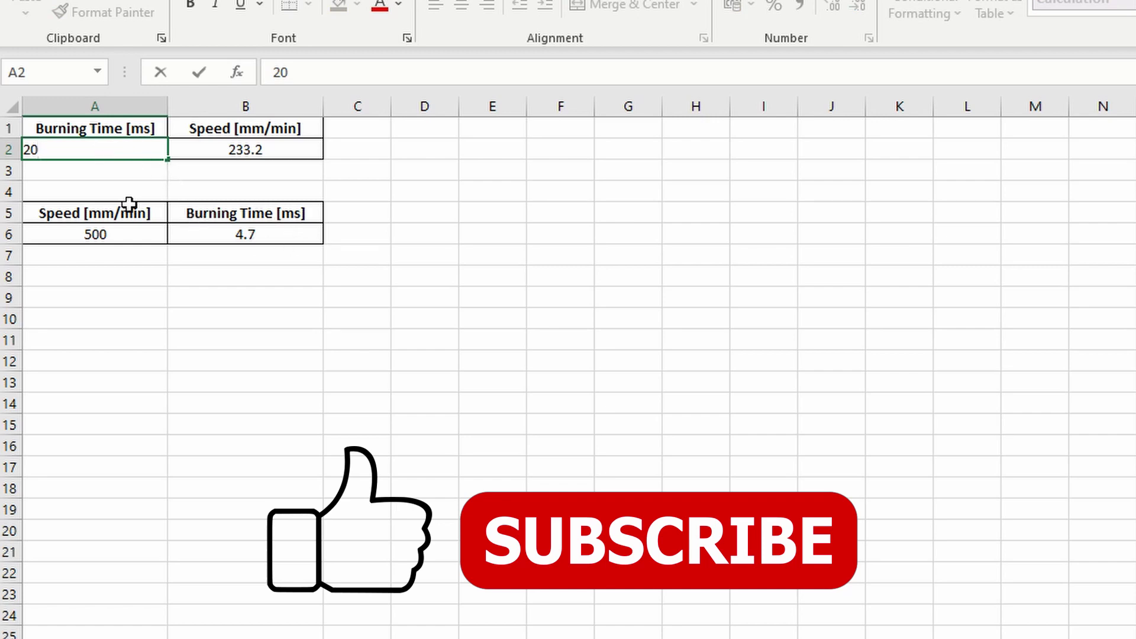
key(Return)
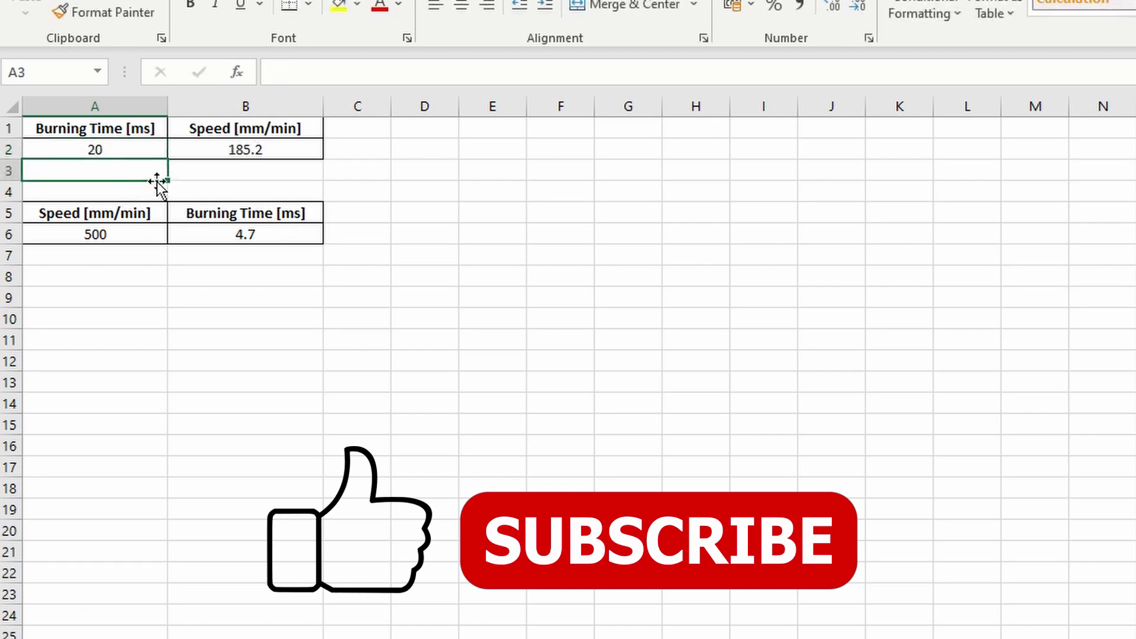
click(270, 145)
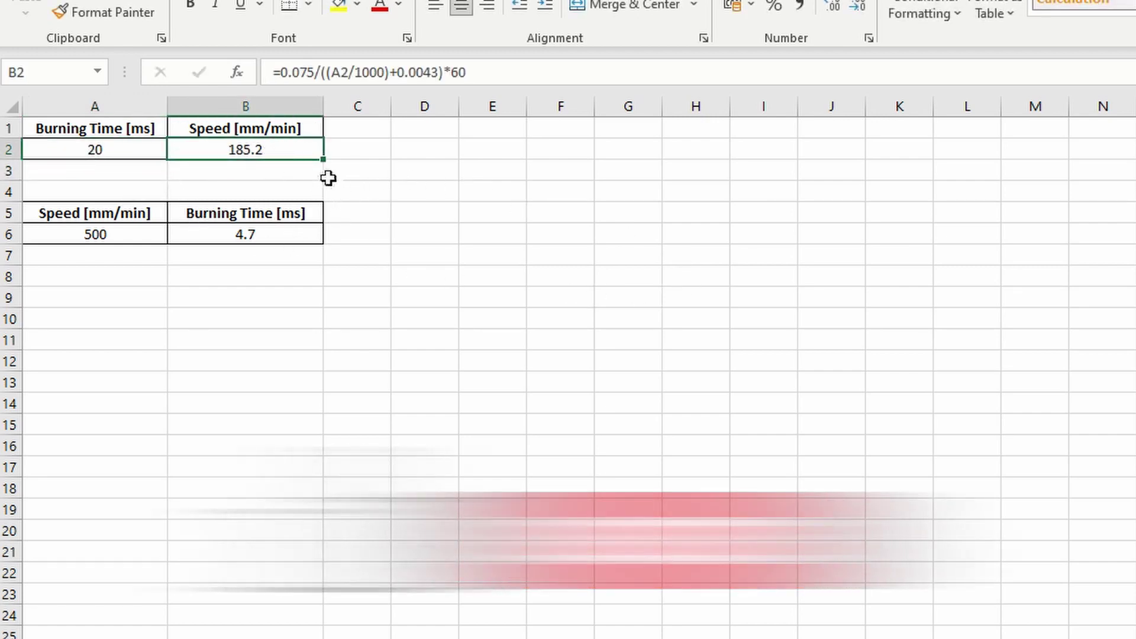
- Set the Speed input in A6 to 1200 mm/min and inspect the burning time formula in B6
click(101, 238)
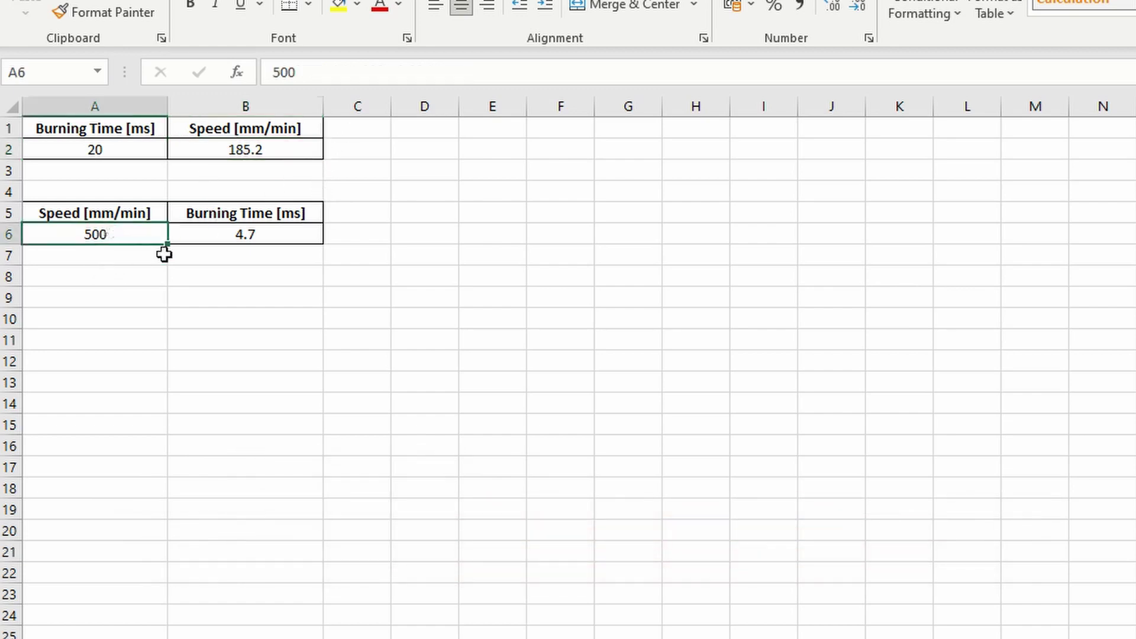
text(1200)
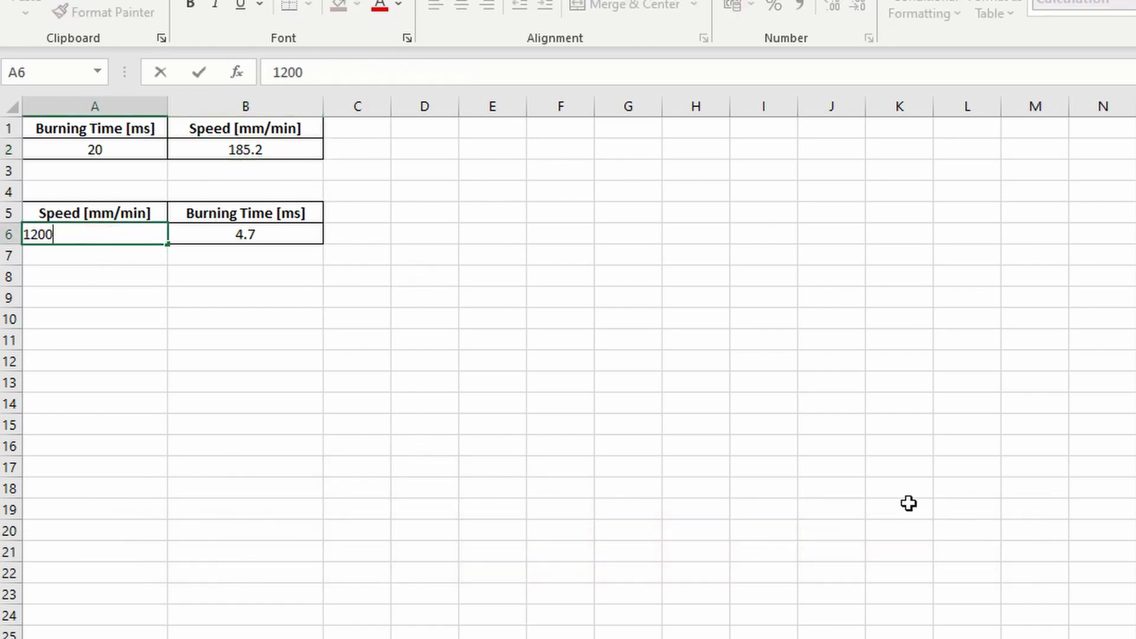
key(Return)
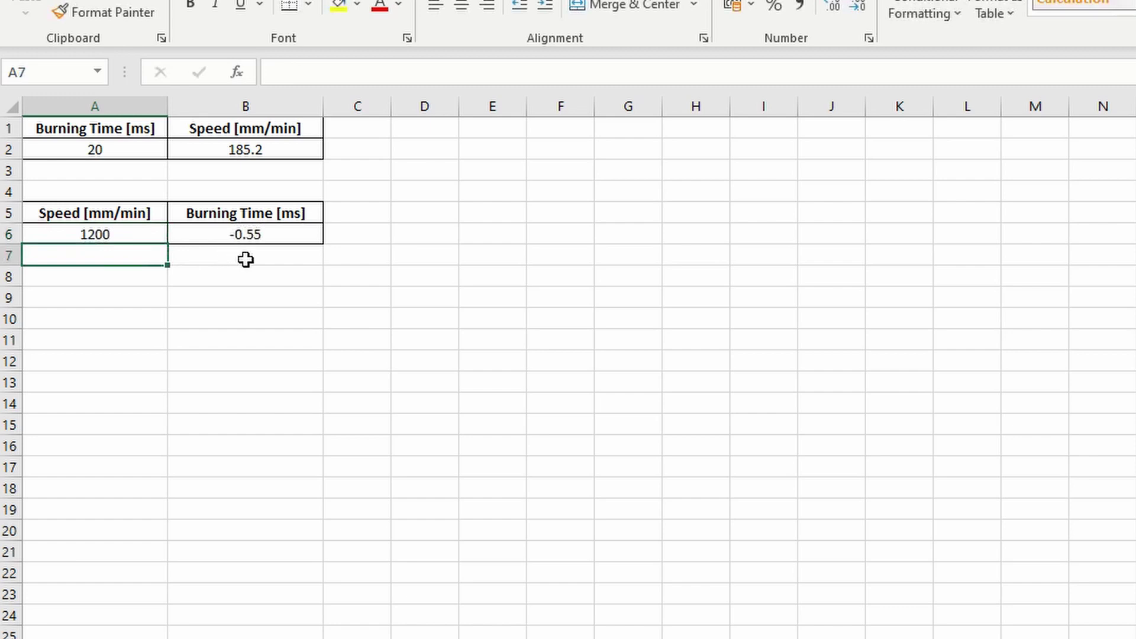
click(266, 235)
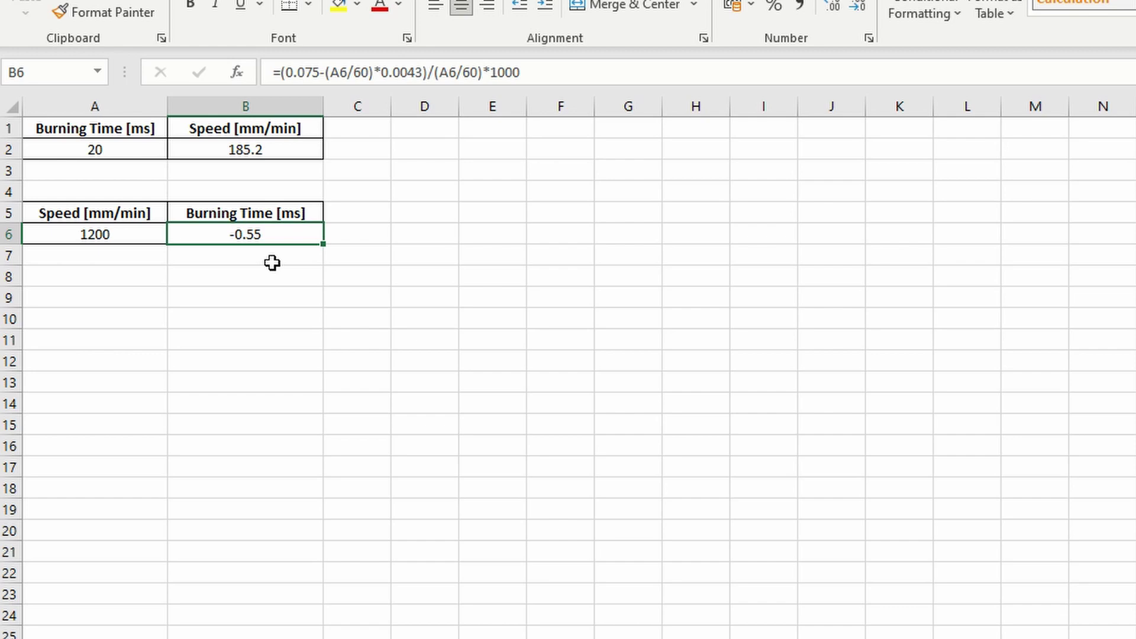
- Set the Burning Time input in A2 to 1 ms, inspect the speed formula in B2, and select an empty cell
click(97, 151)
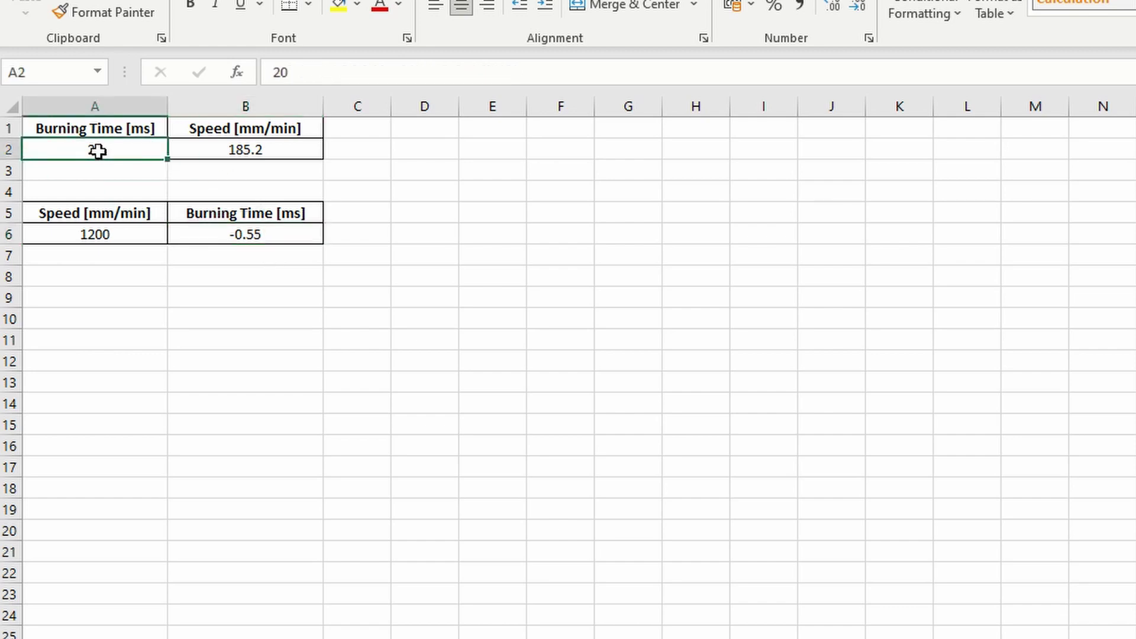
text(1)
key(Return)
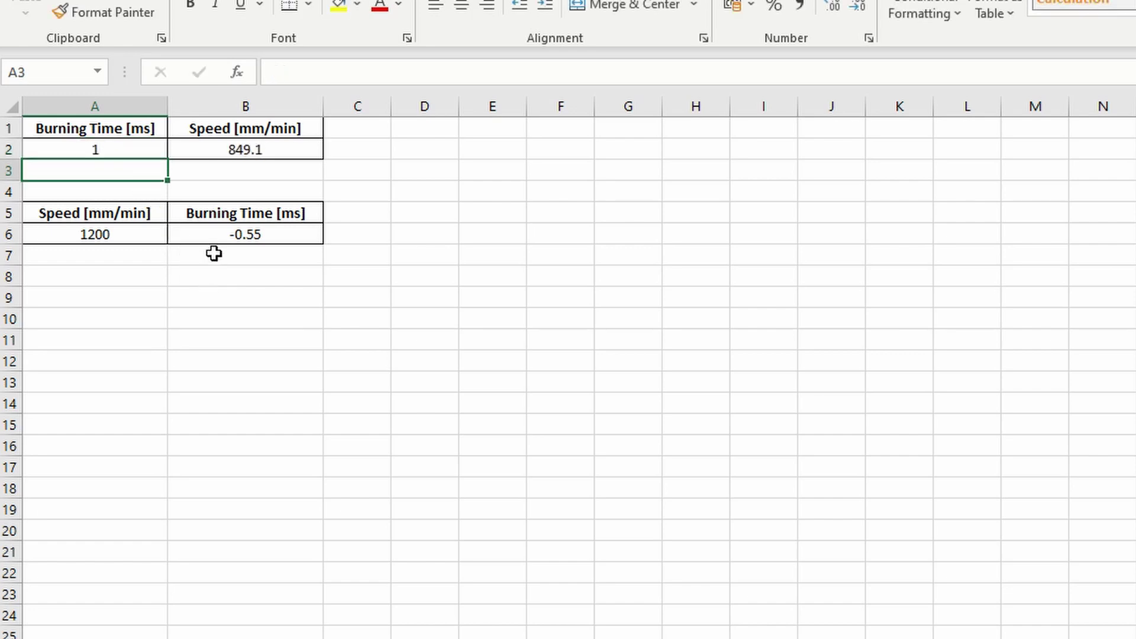
click(274, 150)
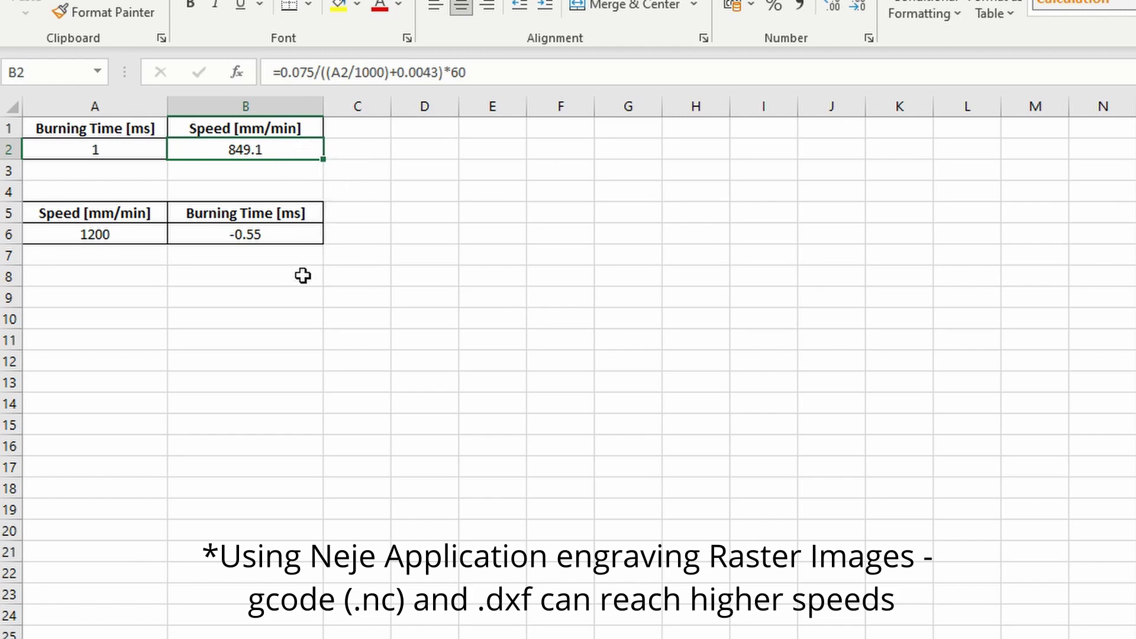
click(307, 297)
click(307, 149)
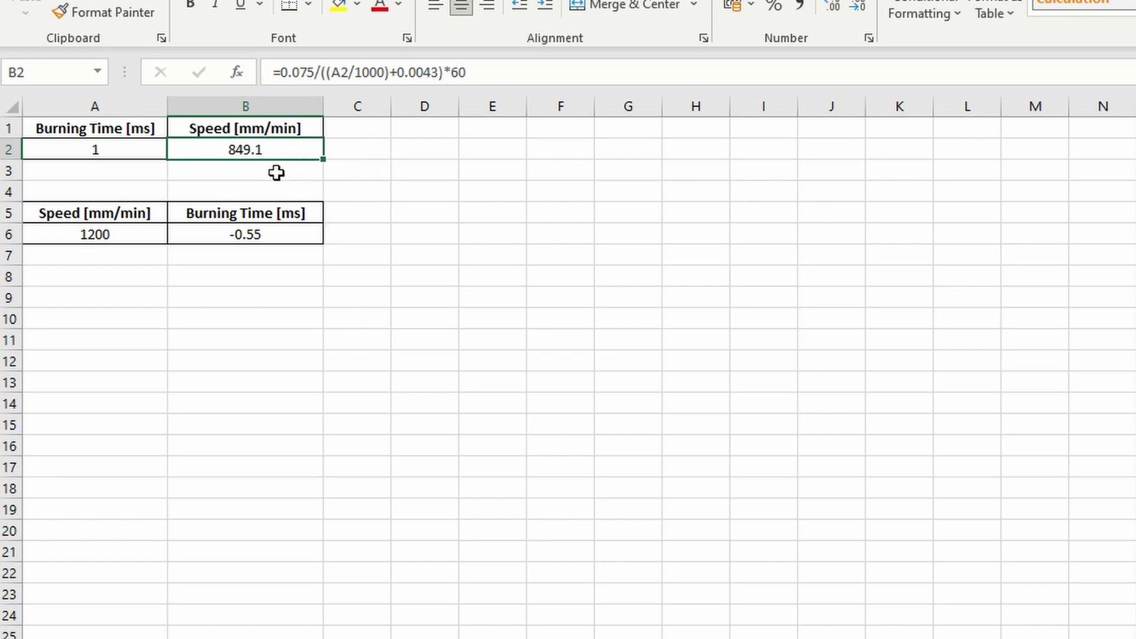
click(248, 283)
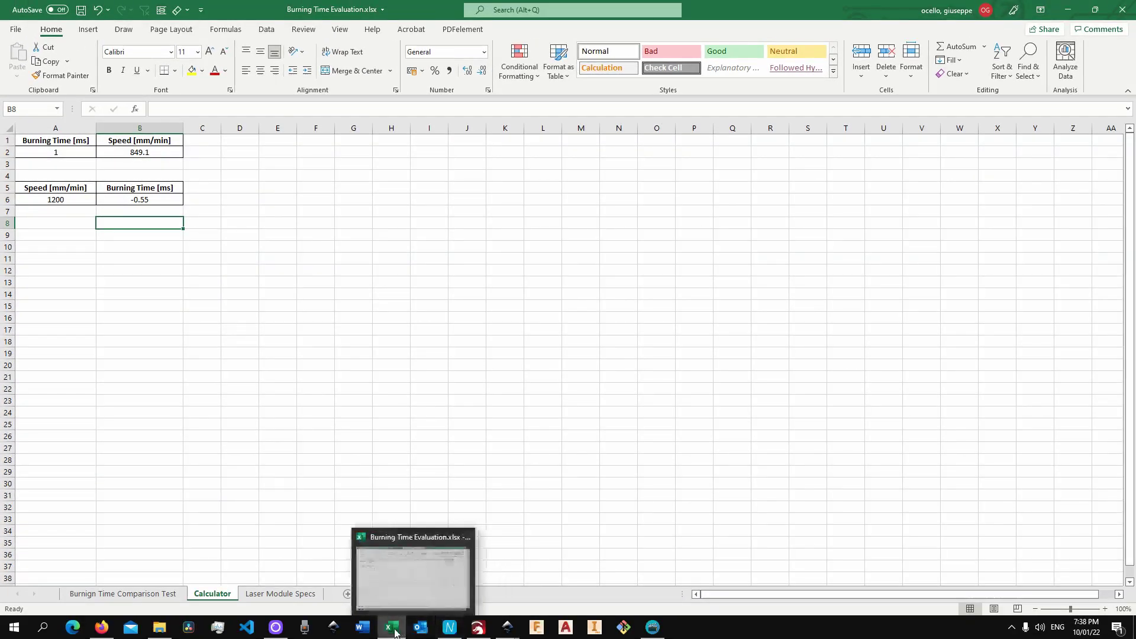
- Review the speed and burning time formulas in Inkscape, then return to Excel's comparison test sheet and bring up the NEJE window
click(395, 632)
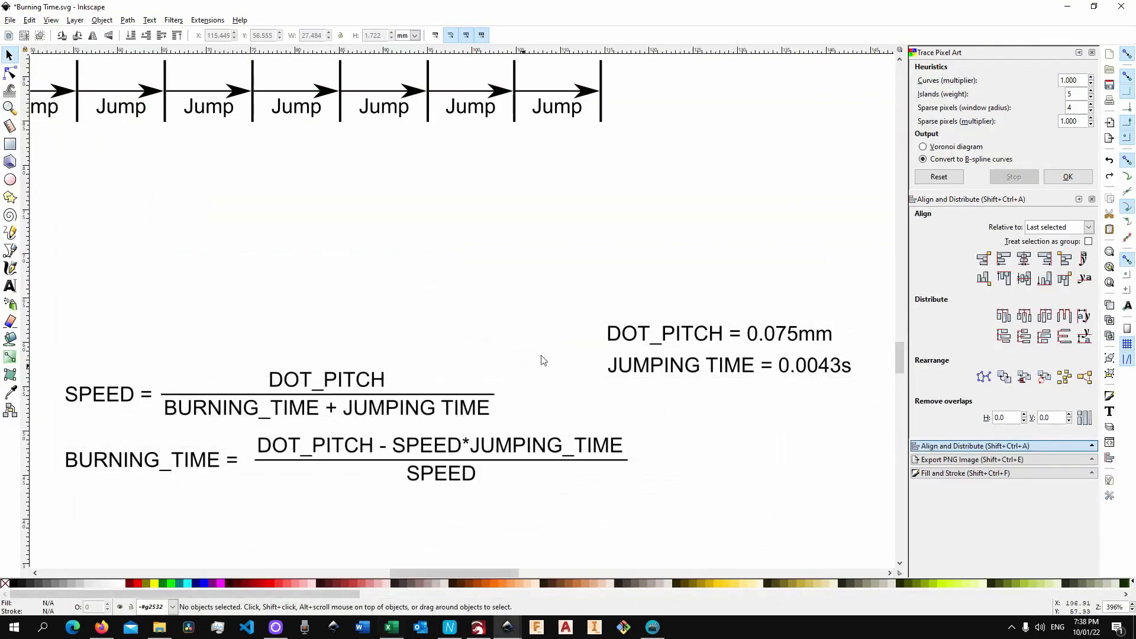
click(393, 629)
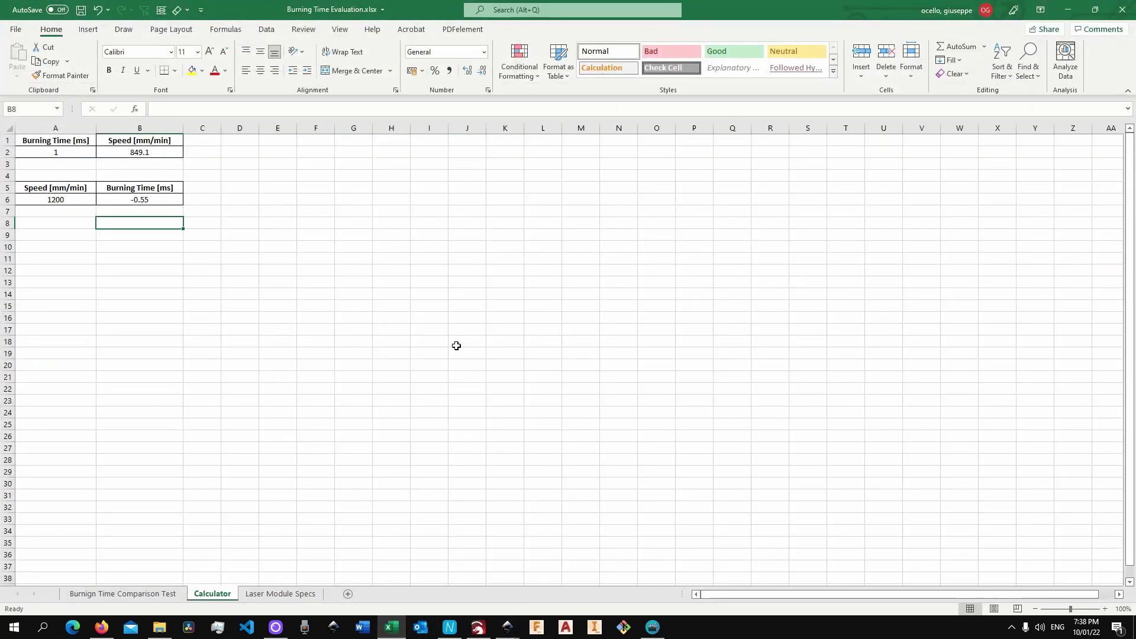
click(136, 595)
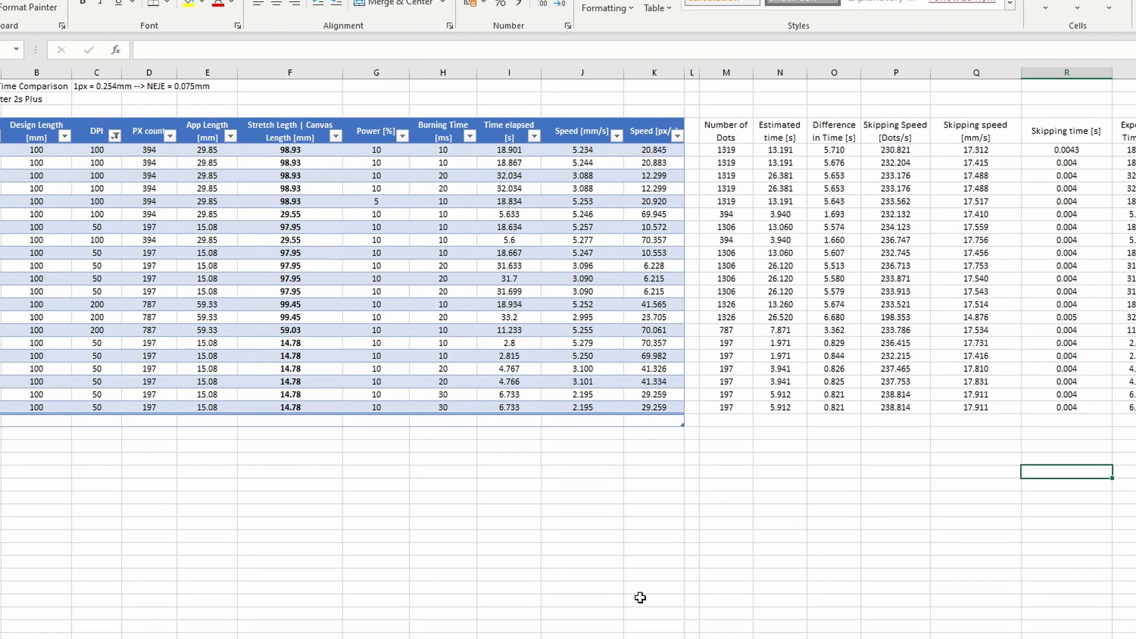
click(540, 638)
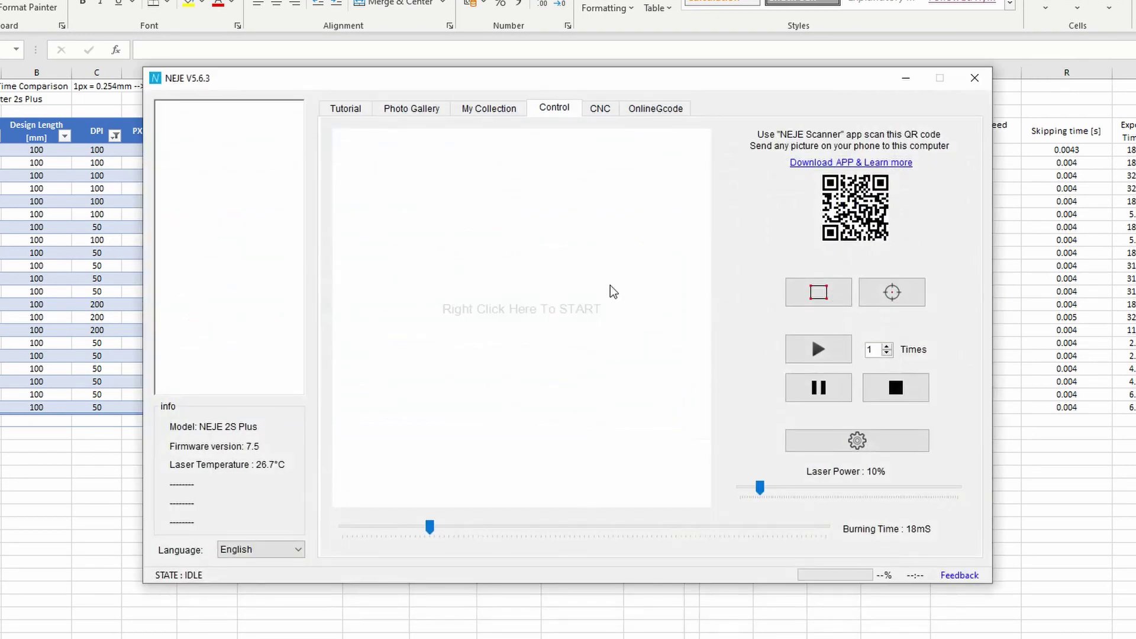
- Look at NEJE's image loading dialog without opening a file, and review the motor speed options in the machine settings
right_click(518, 319)
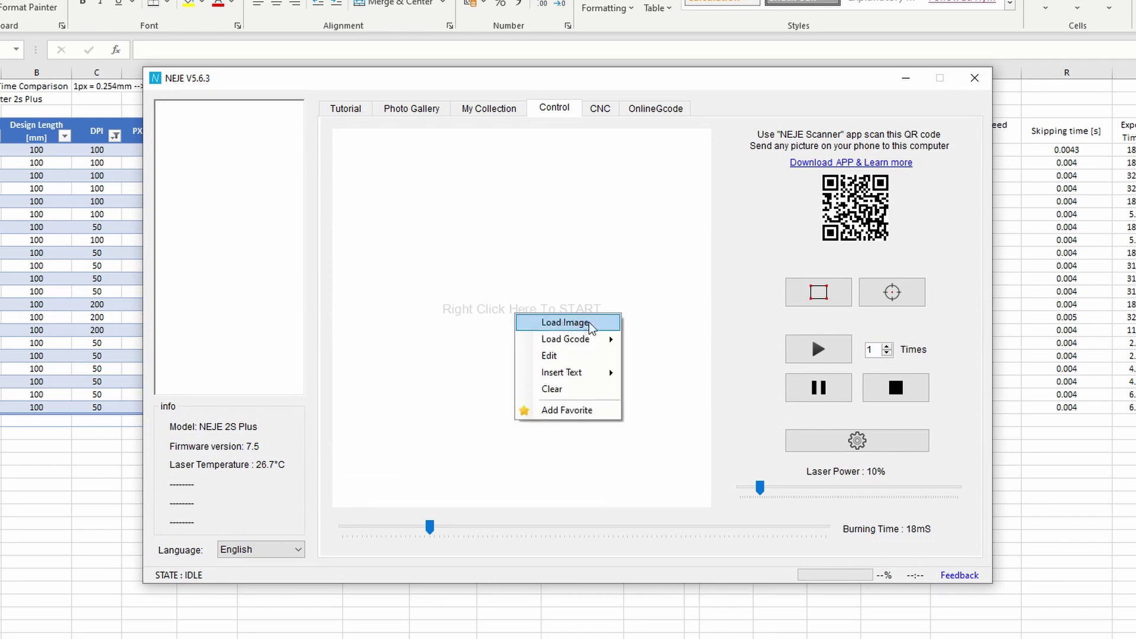
click(608, 326)
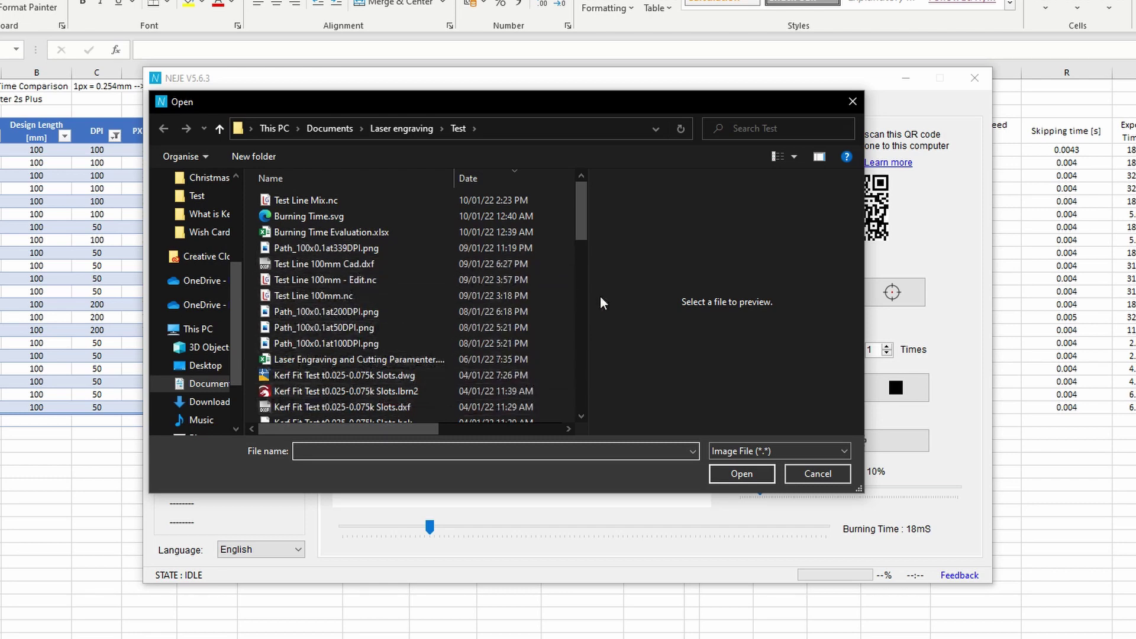
click(851, 109)
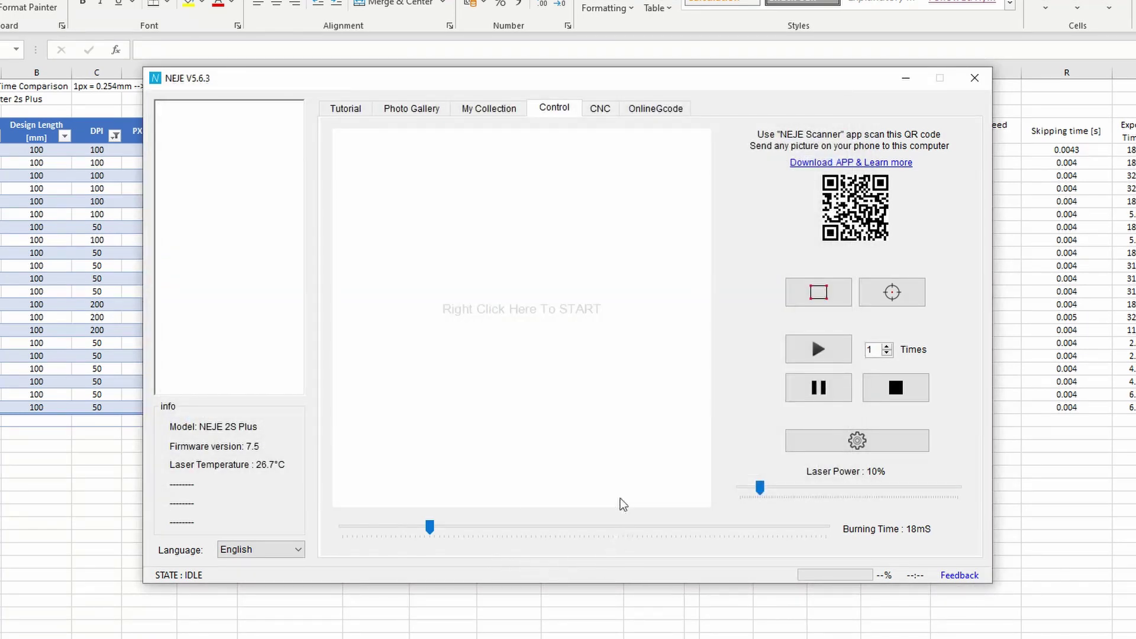
click(917, 451)
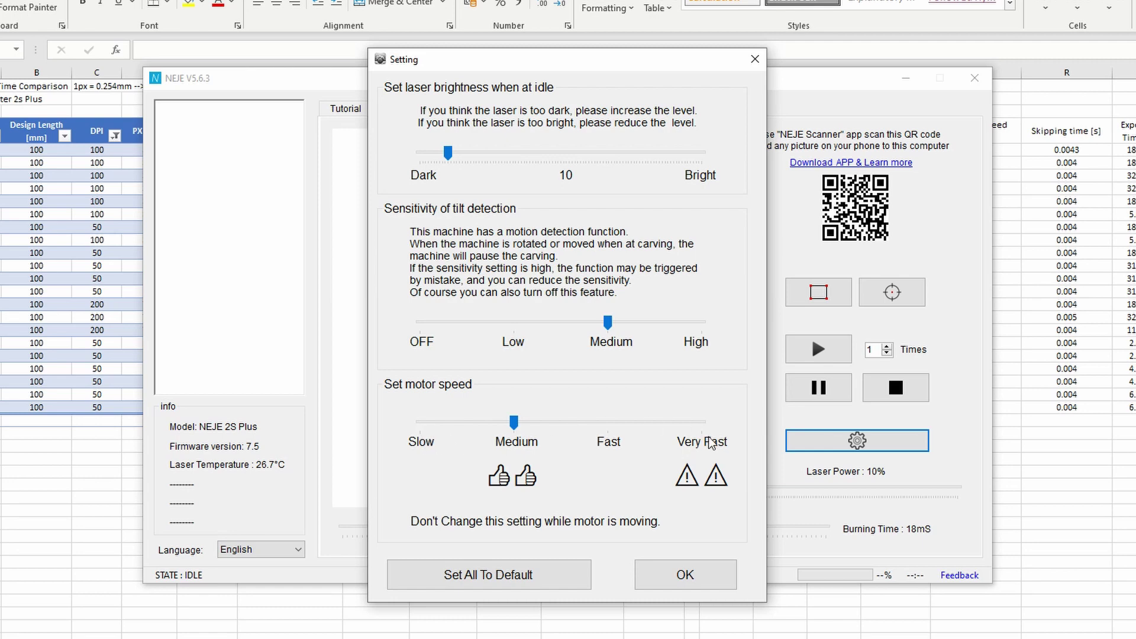
click(668, 574)
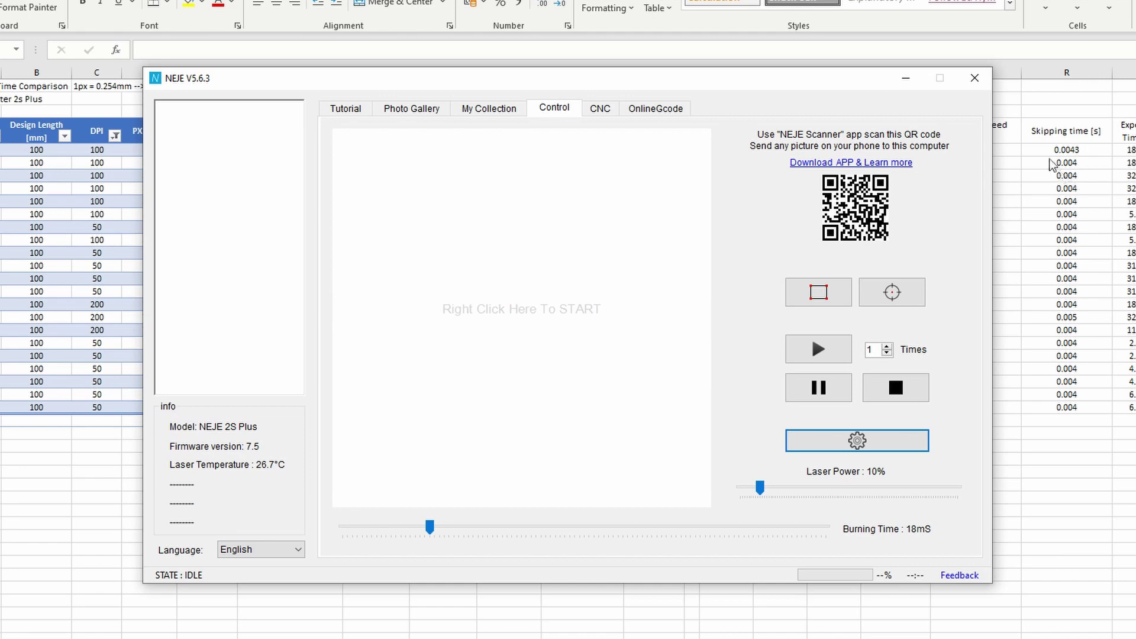
- Check the Gcode File (*.nc) and CAD File (*.dxf) loading options, and return to the Excel comparison table
right_click(584, 316)
mouse_move(651, 345)
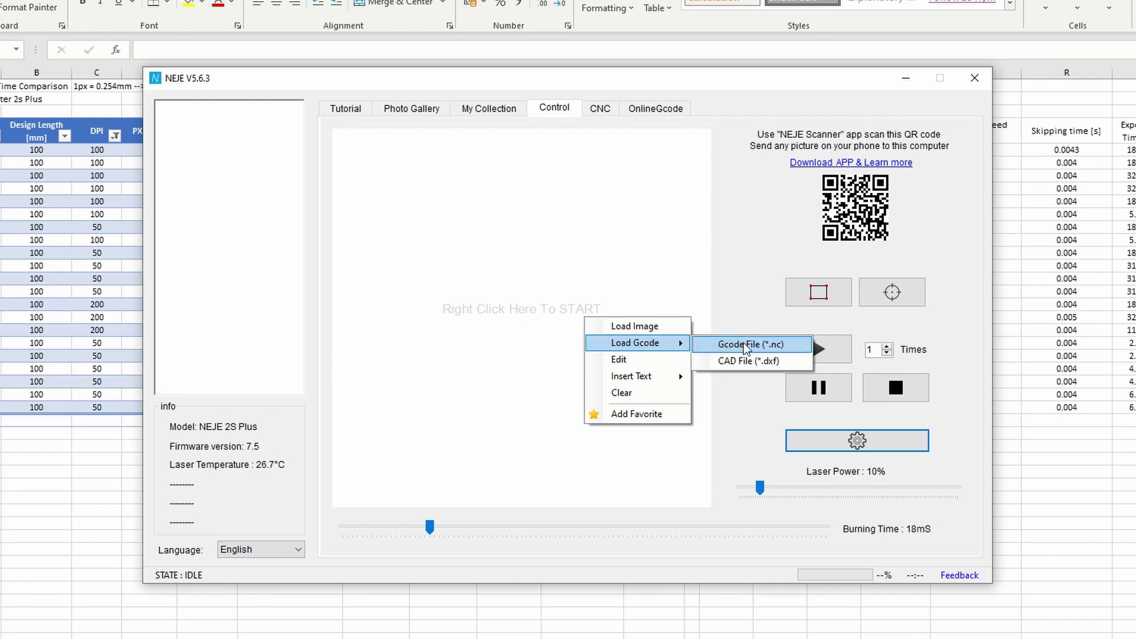
click(973, 79)
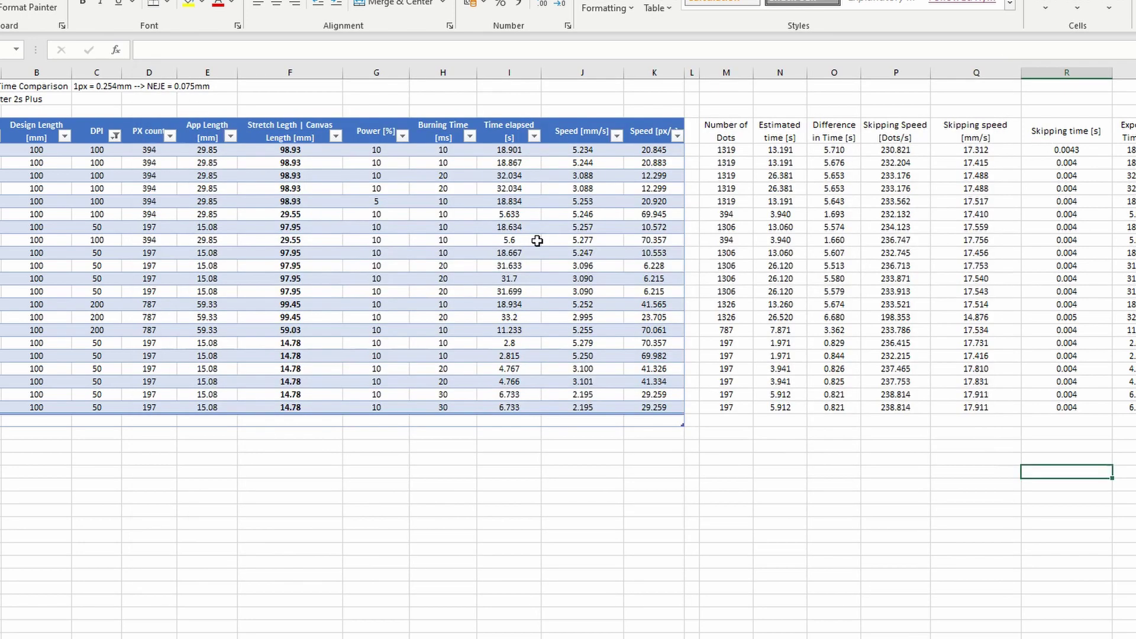
- Clear the comparison table's filter and highlight the three dxf 13 entries and the three gcode (.nc) entries below them in the DPI column
click(133, 127)
key(alt+a)
key(c)
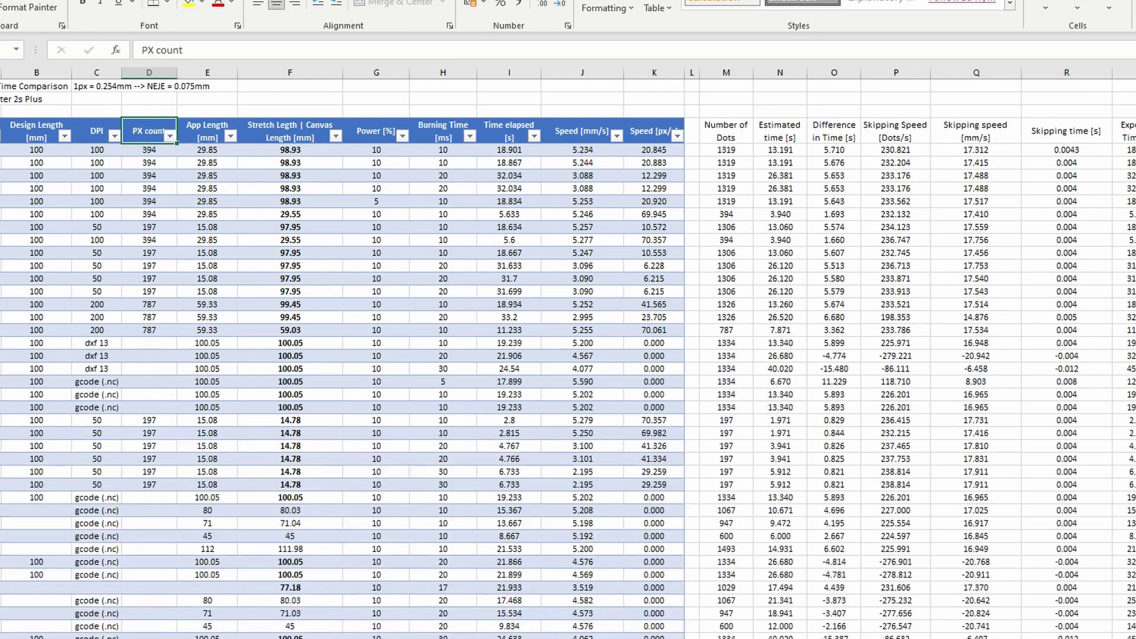
scroll(368, 357, down, 3)
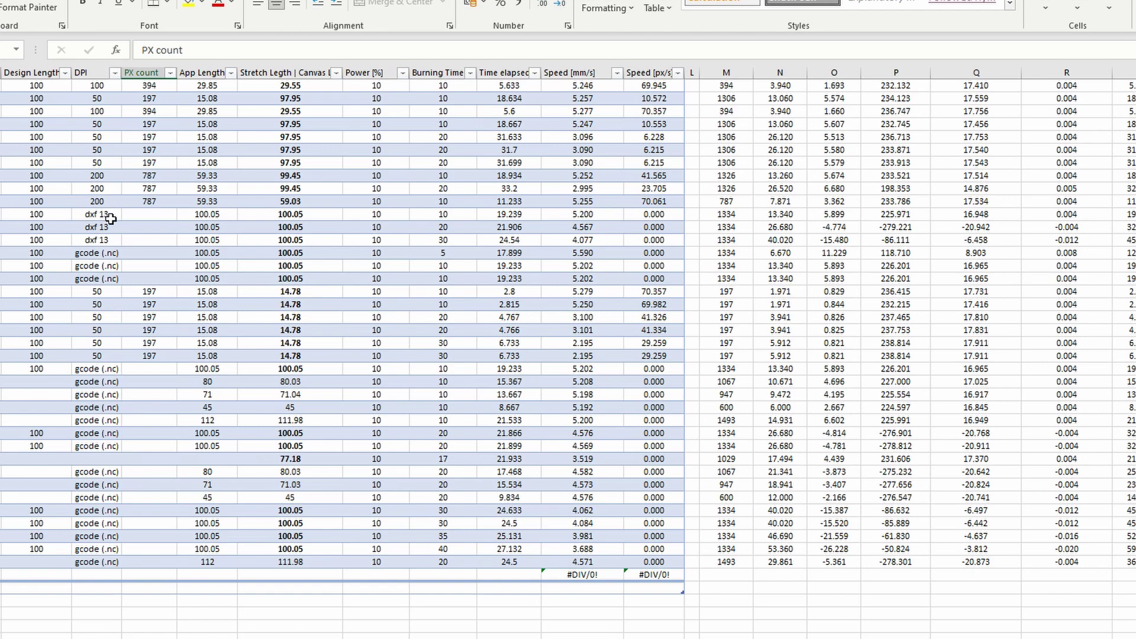
drag(111, 215, 111, 234)
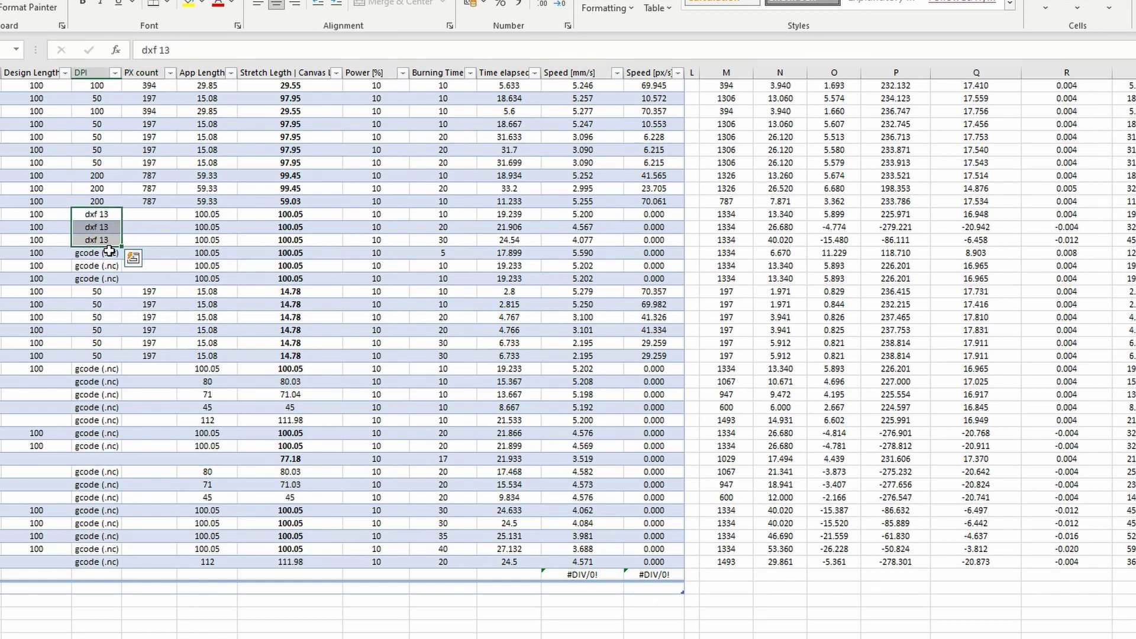
drag(109, 254, 109, 260)
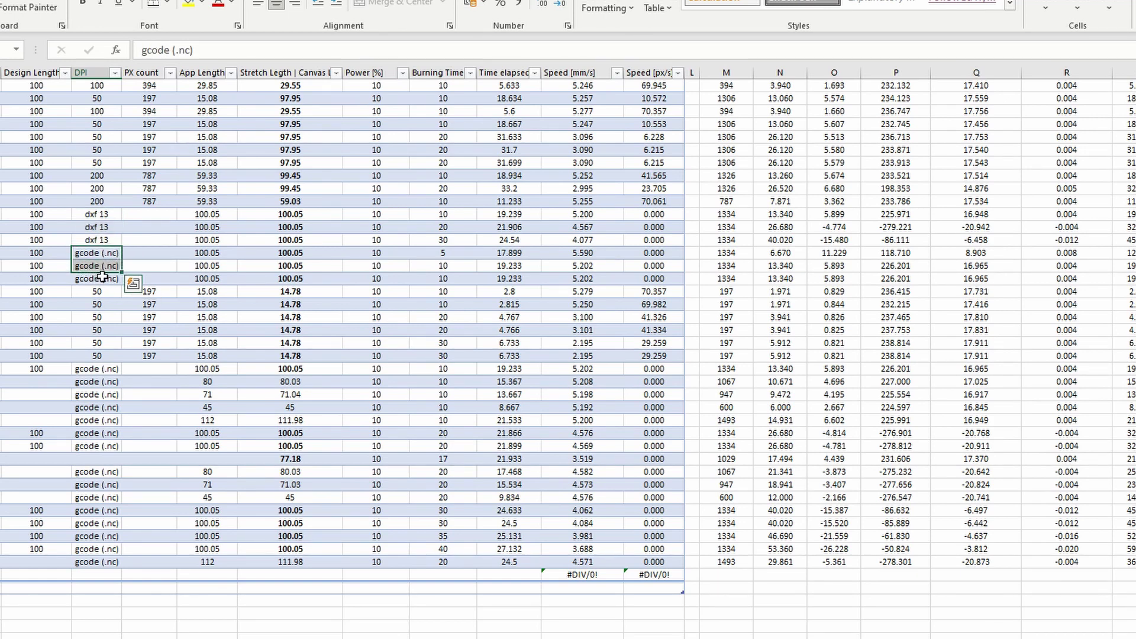
shift+click(106, 278)
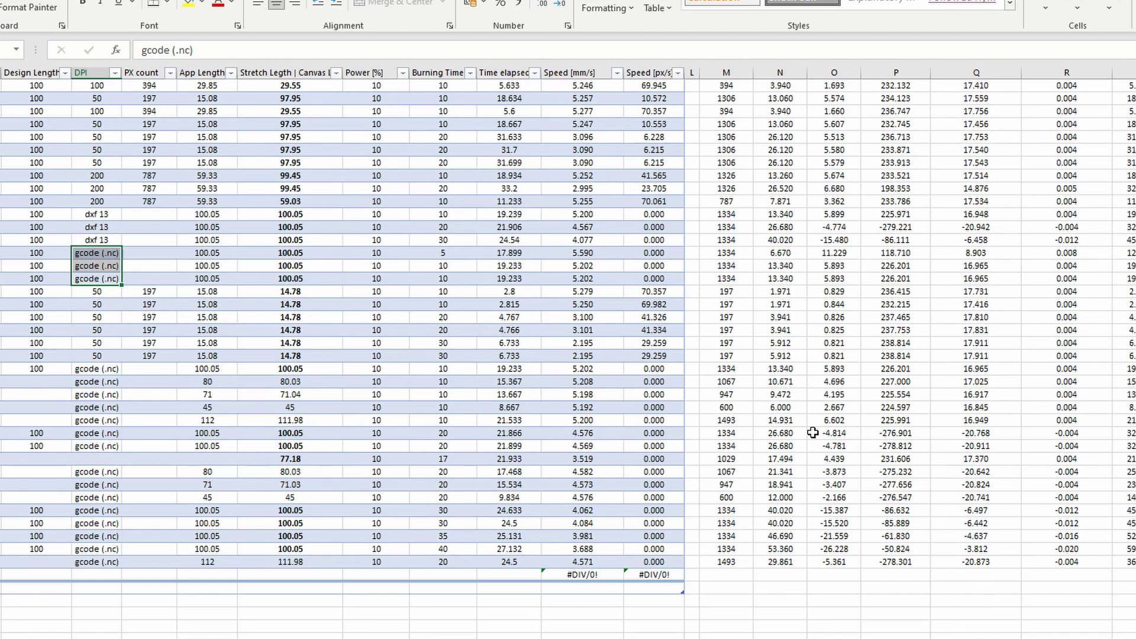
- Filter the table's DPI column to show only the dxf 13 and gcode (.nc) rows, and select an empty cell
scroll(947, 472, up, 1)
scroll(947, 472, up, 1)
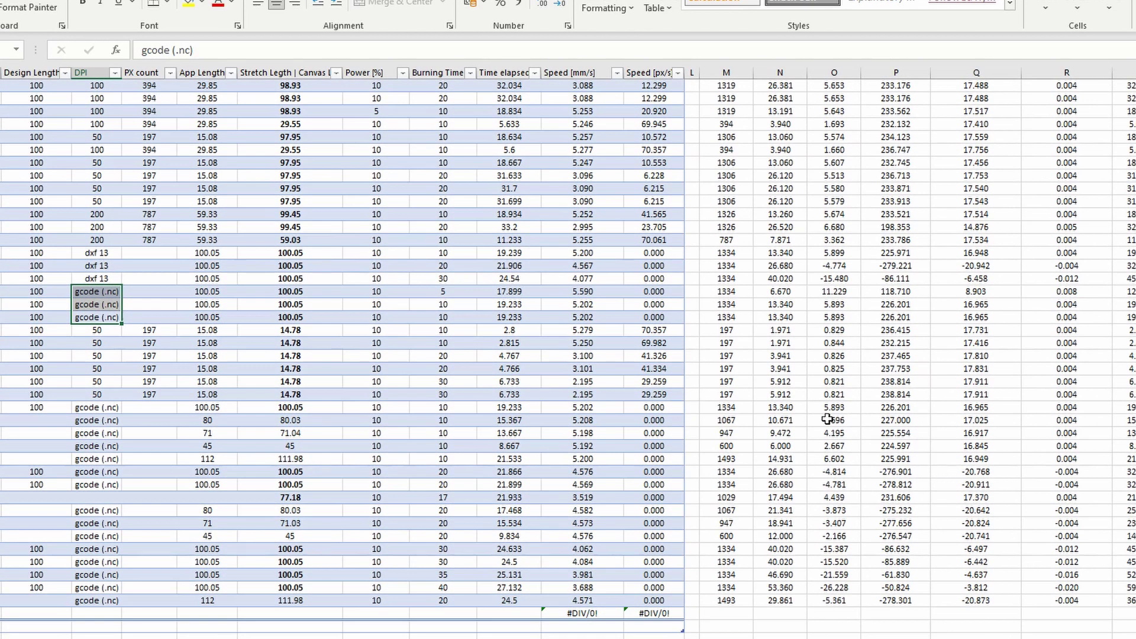
scroll(168, 149, up, 2)
click(115, 137)
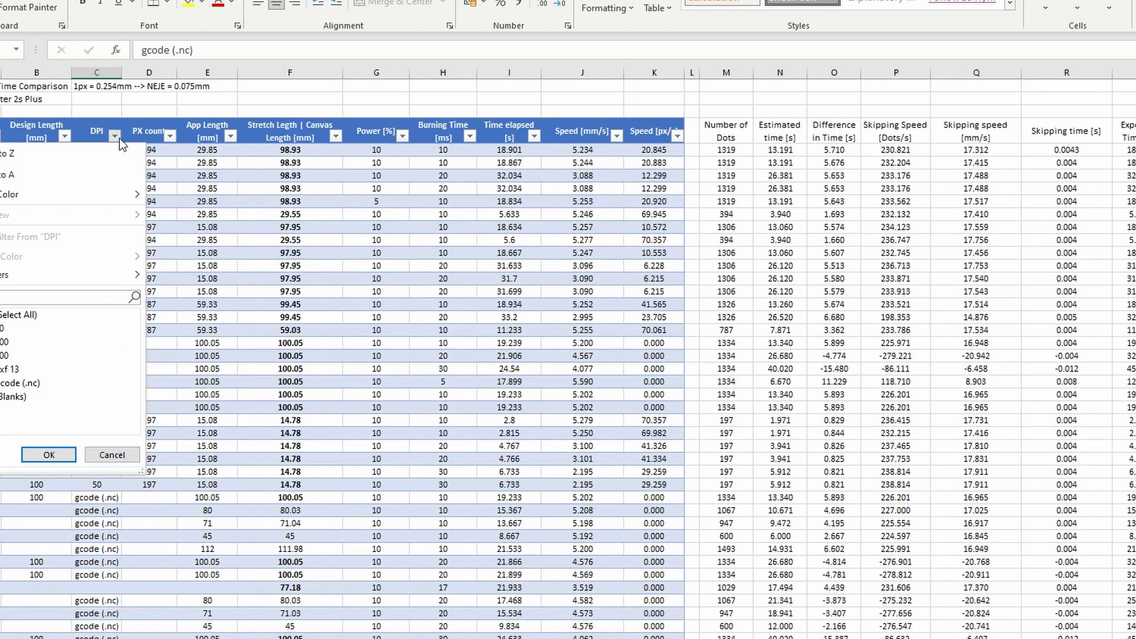
click(15, 314)
click(9, 368)
click(10, 383)
click(49, 454)
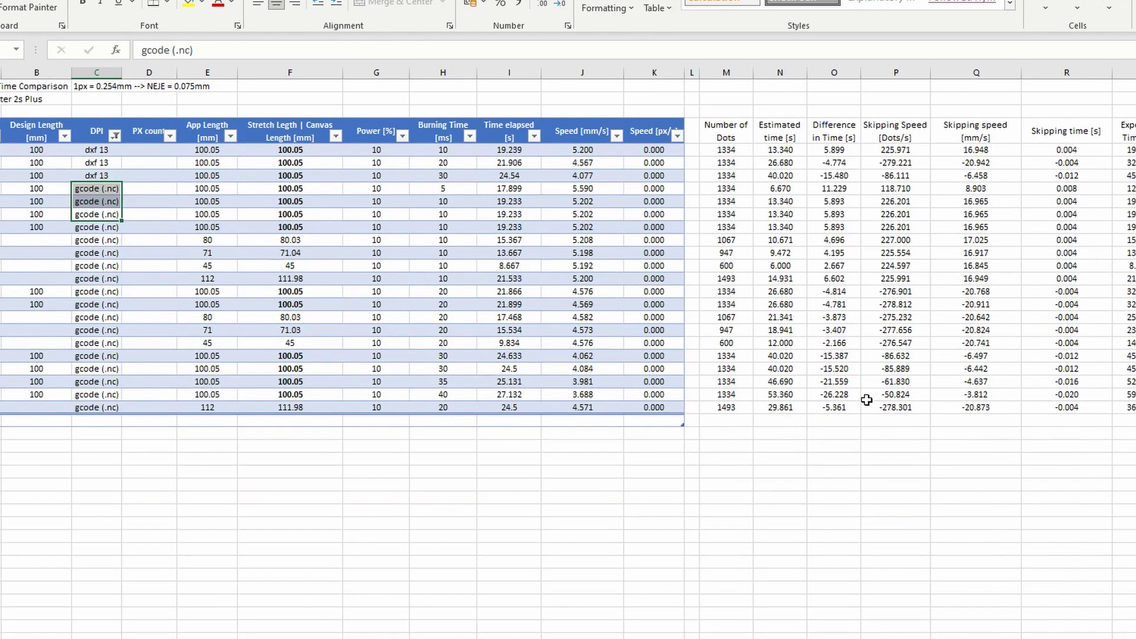
click(834, 548)
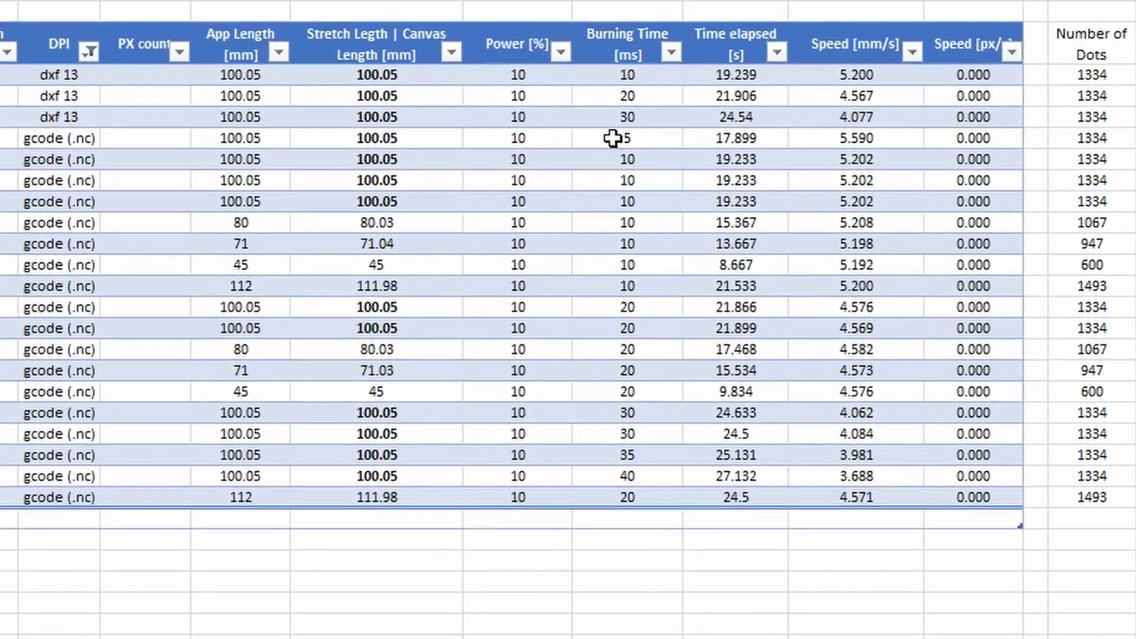
- Compare the burning times, canvas lengths and elapsed times of the dxf 13 rows
click(655, 77)
drag(656, 77, 656, 99)
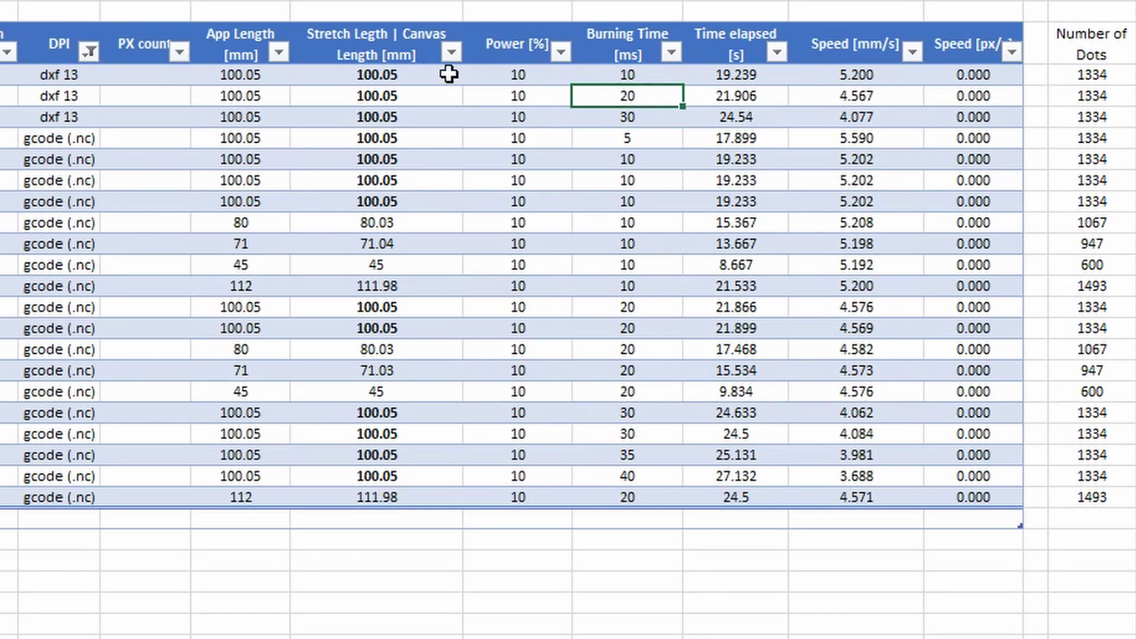
drag(447, 74, 441, 88)
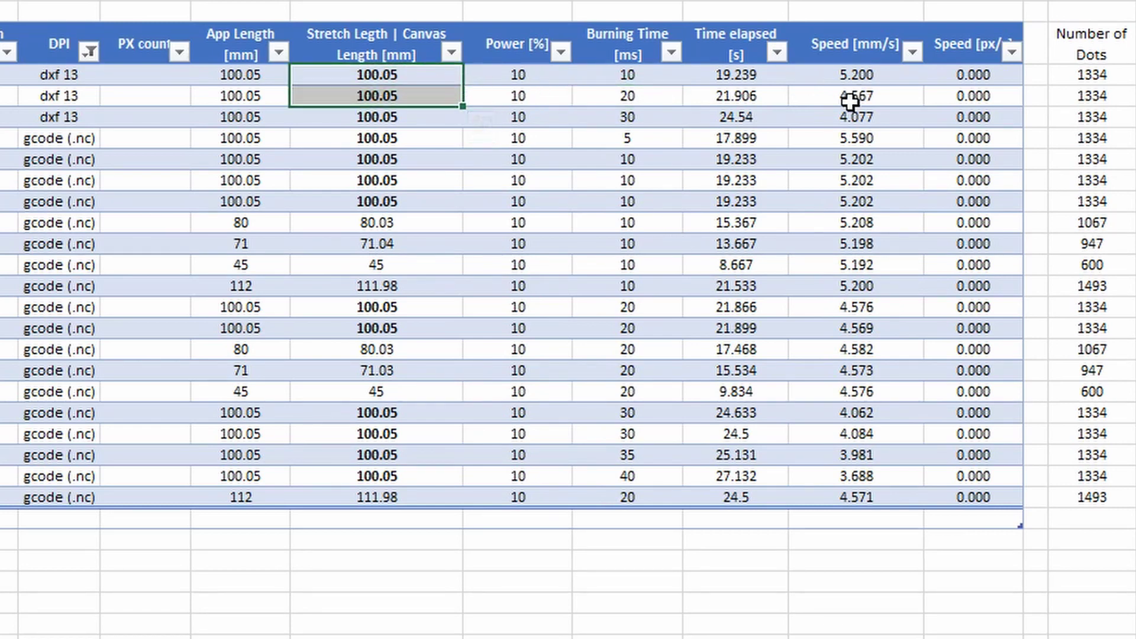
click(754, 81)
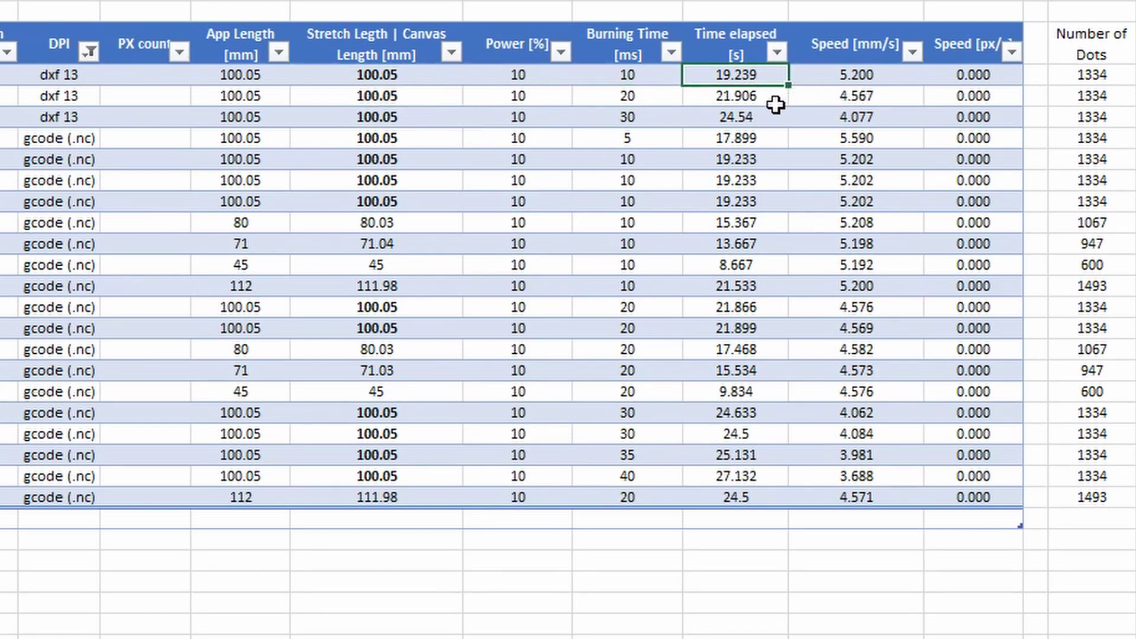
click(774, 99)
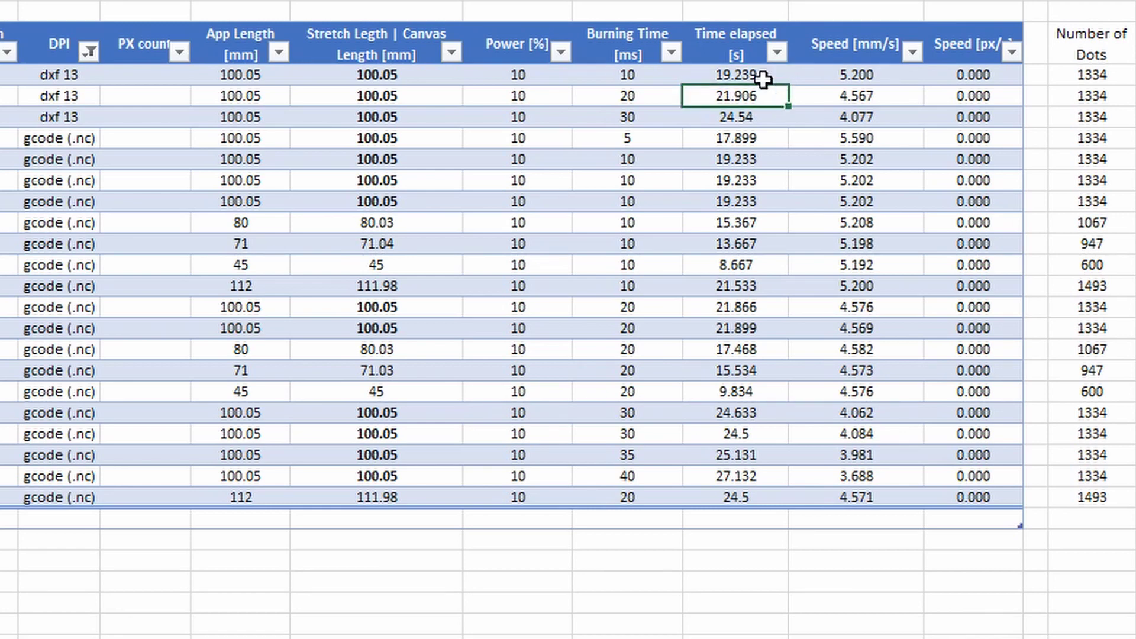
click(655, 96)
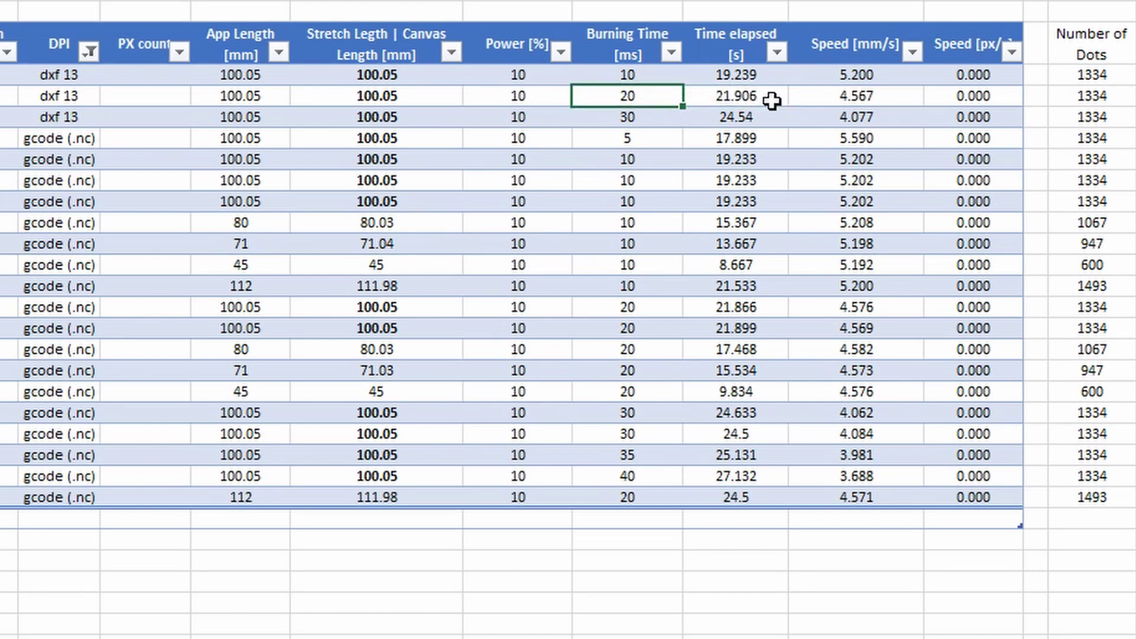
click(638, 113)
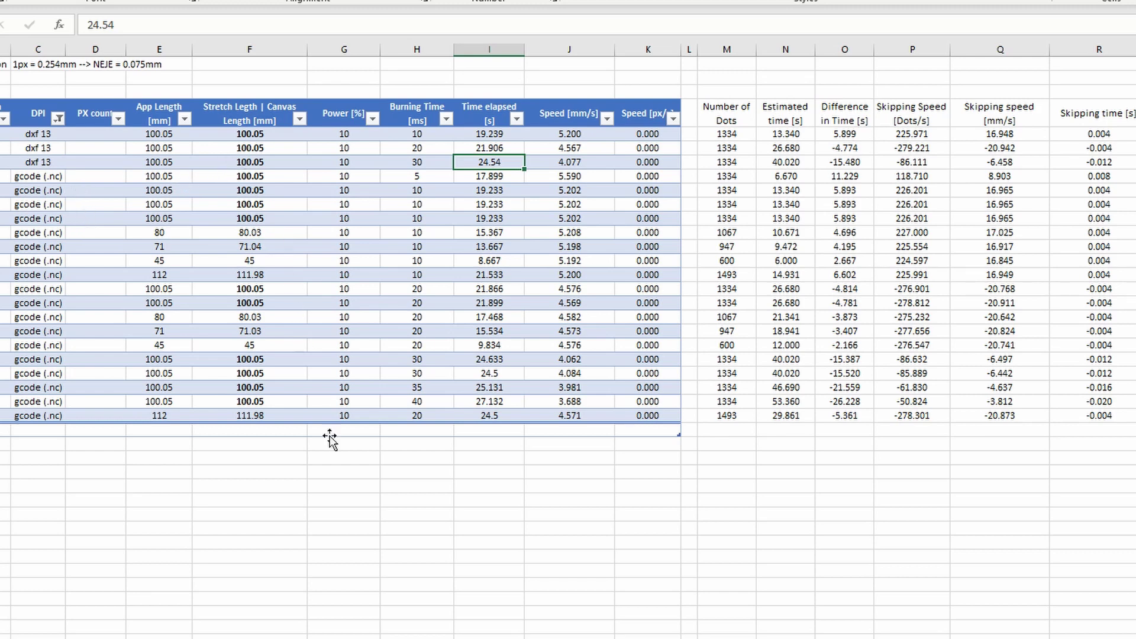
- Switch to NEJE and load the G-code file Test Line 100mm - Edit.nc, accepting its size unchanged
key(alt+Tab)
right_click(534, 302)
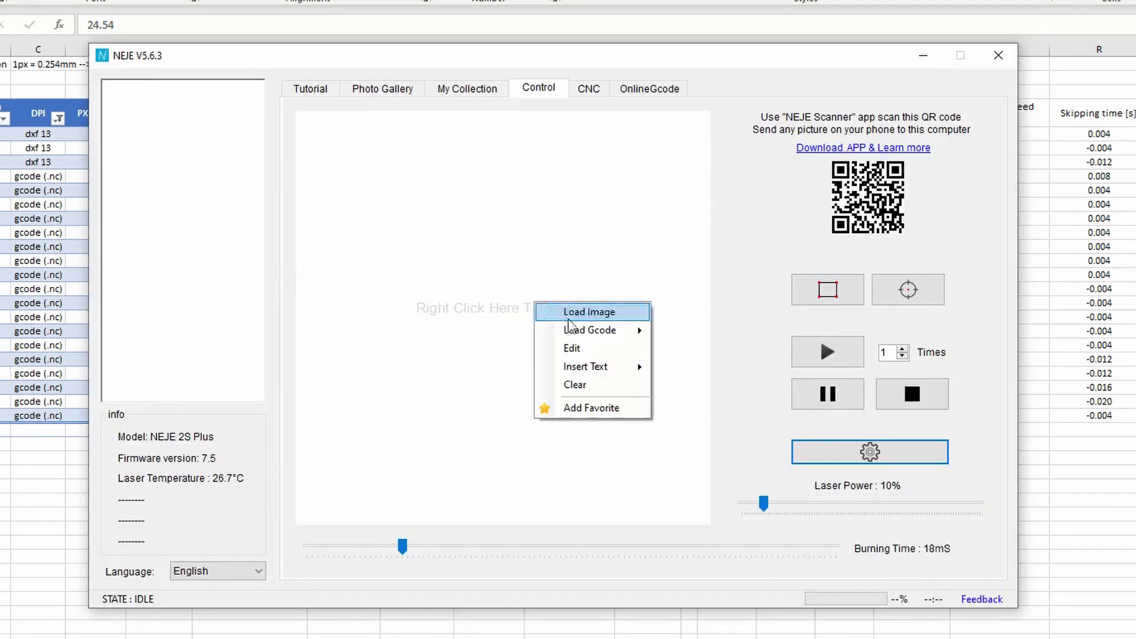
mouse_move(572, 331)
click(668, 332)
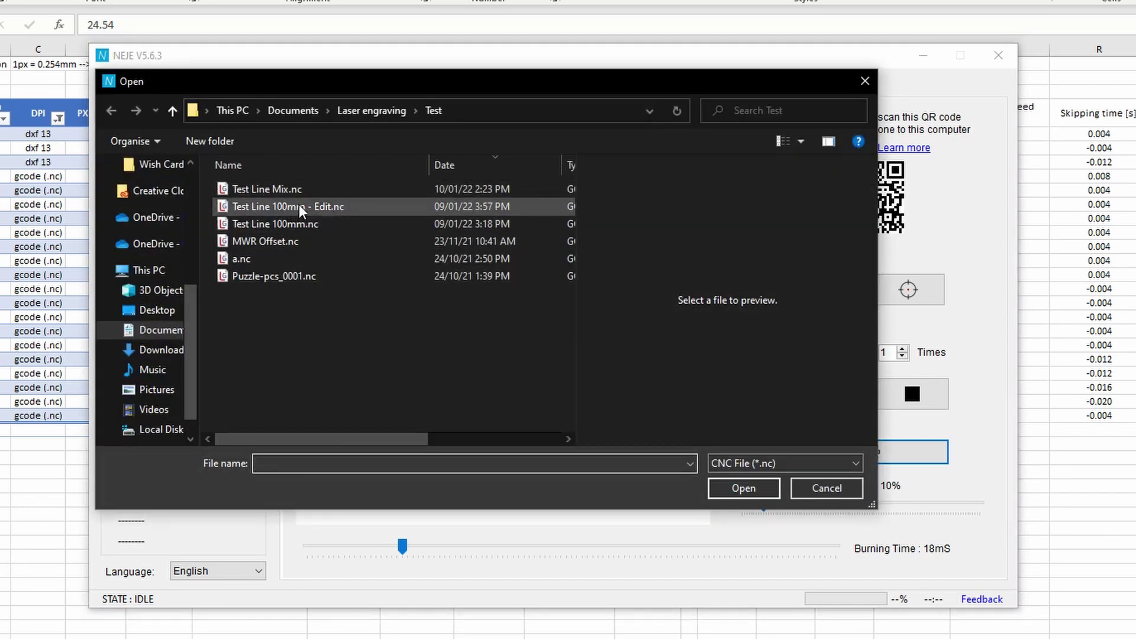
click(304, 206)
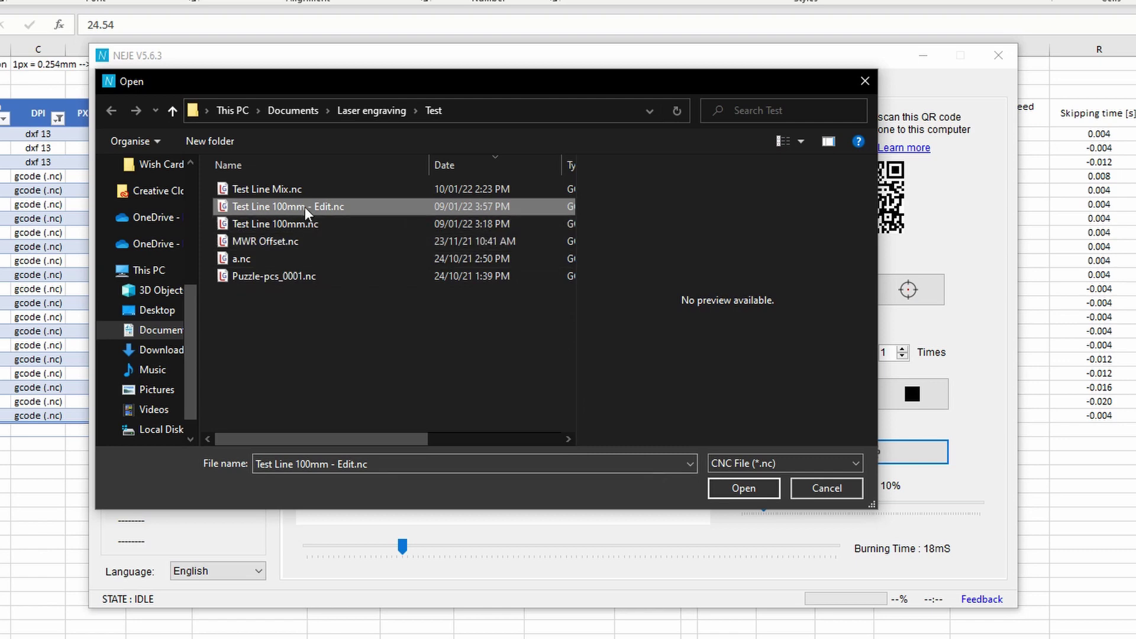
click(733, 488)
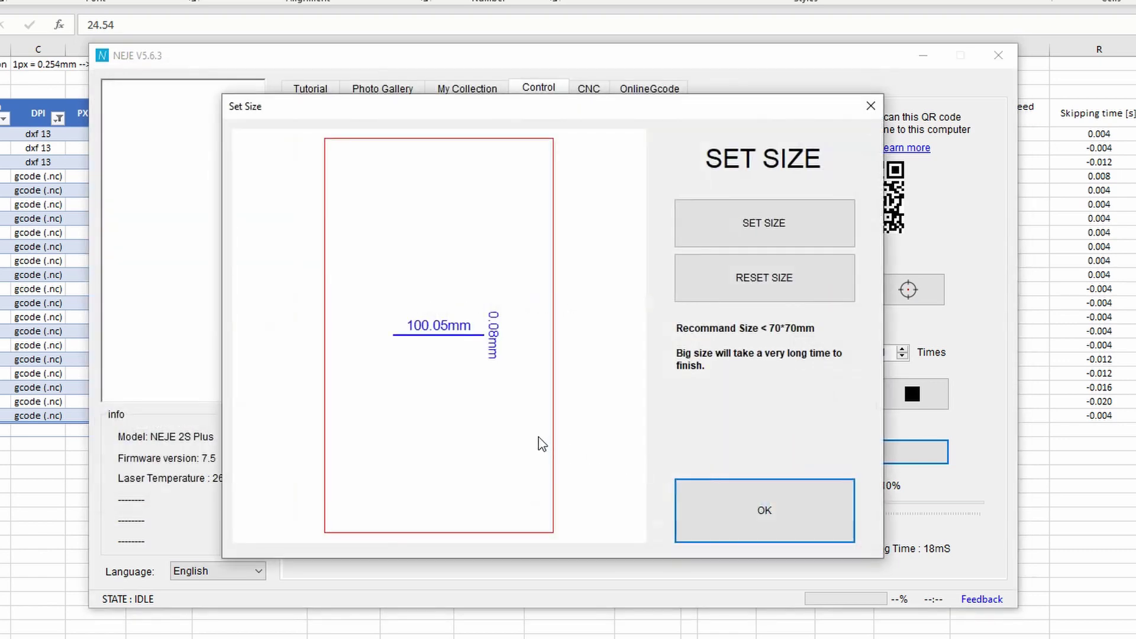
click(790, 533)
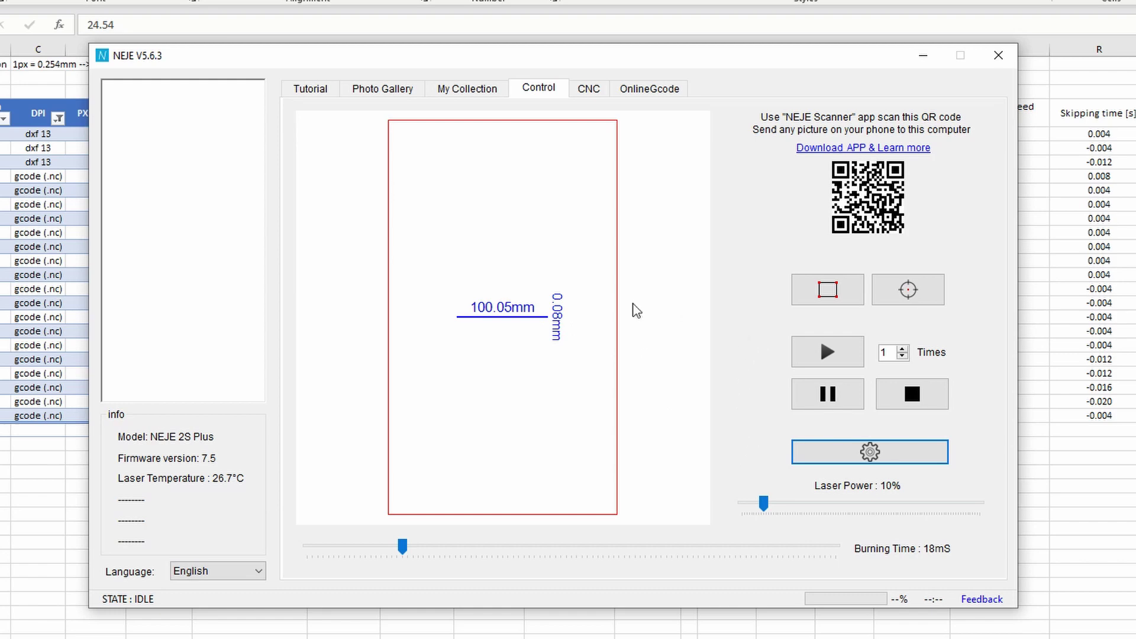
- Load the CAD file Test Line 100mm Cad.dxf in place of the G-code line, accepting its size unchanged
right_click(606, 294)
mouse_move(683, 323)
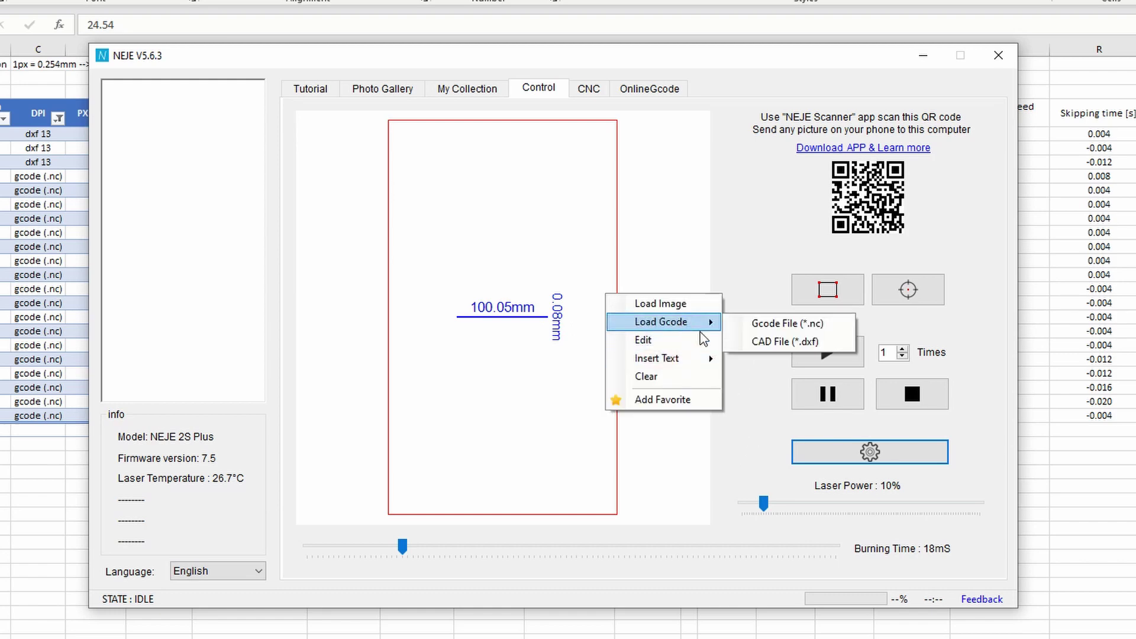
click(736, 342)
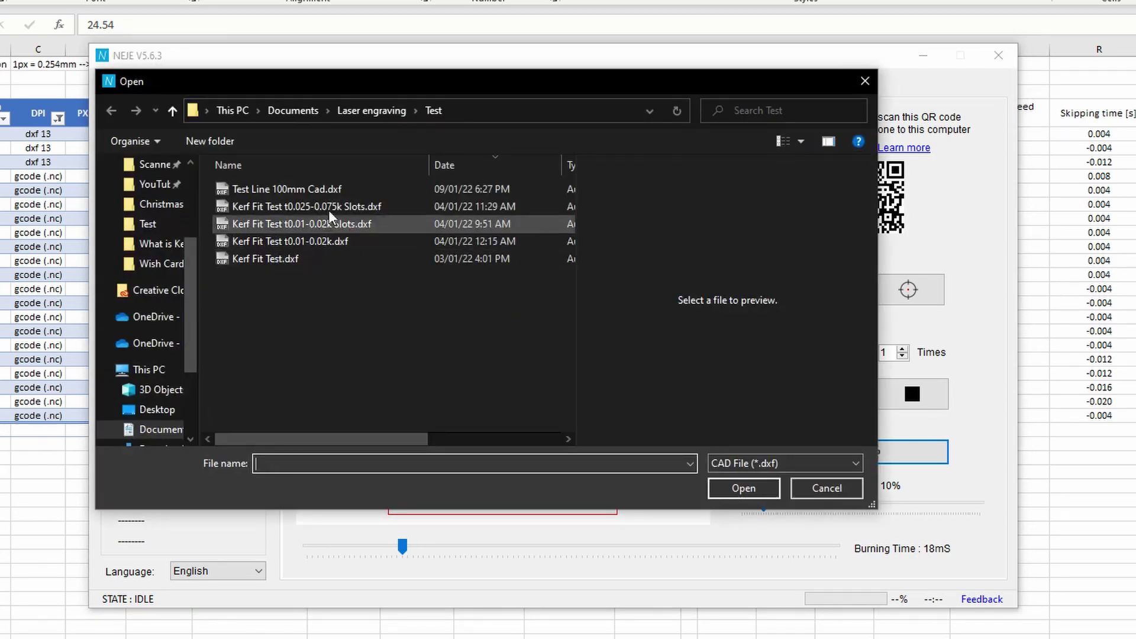
click(311, 190)
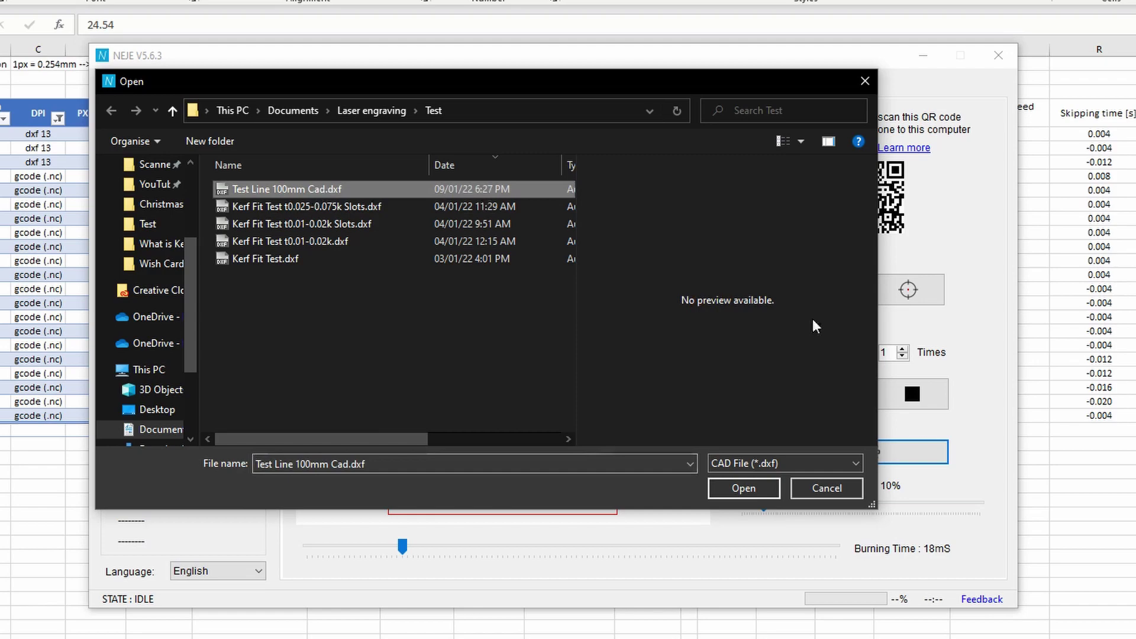
click(758, 489)
click(561, 494)
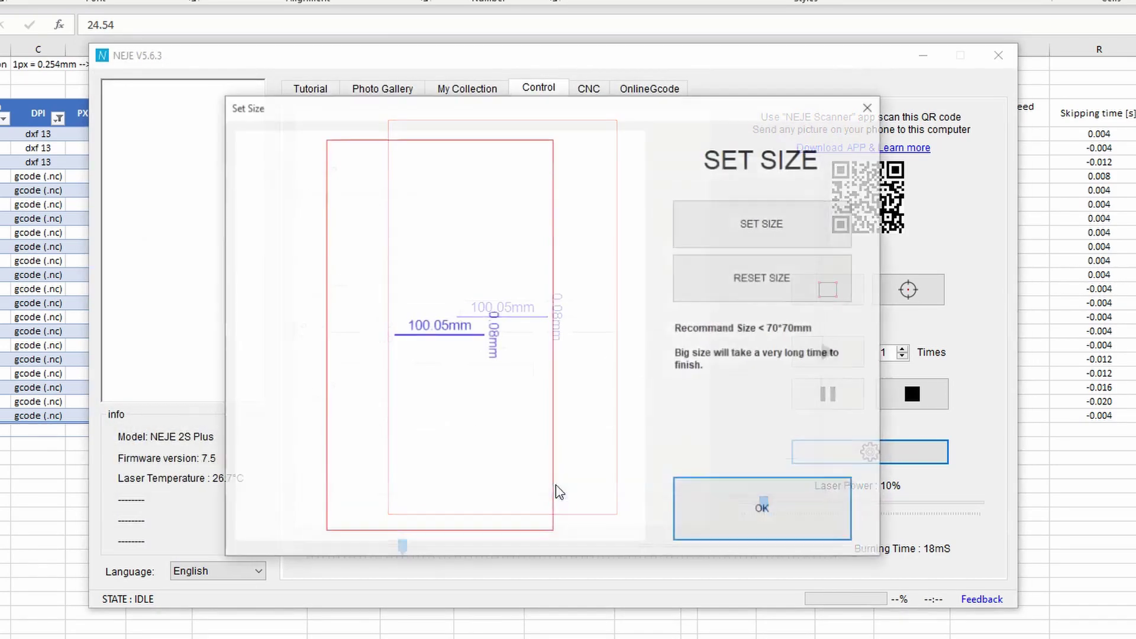
click(792, 525)
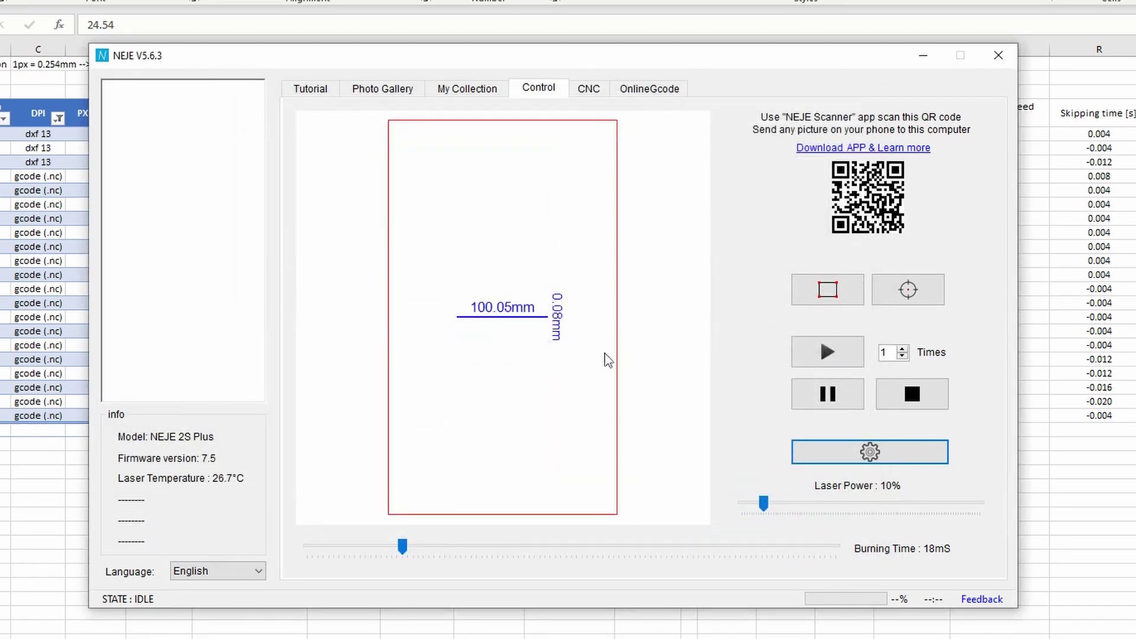